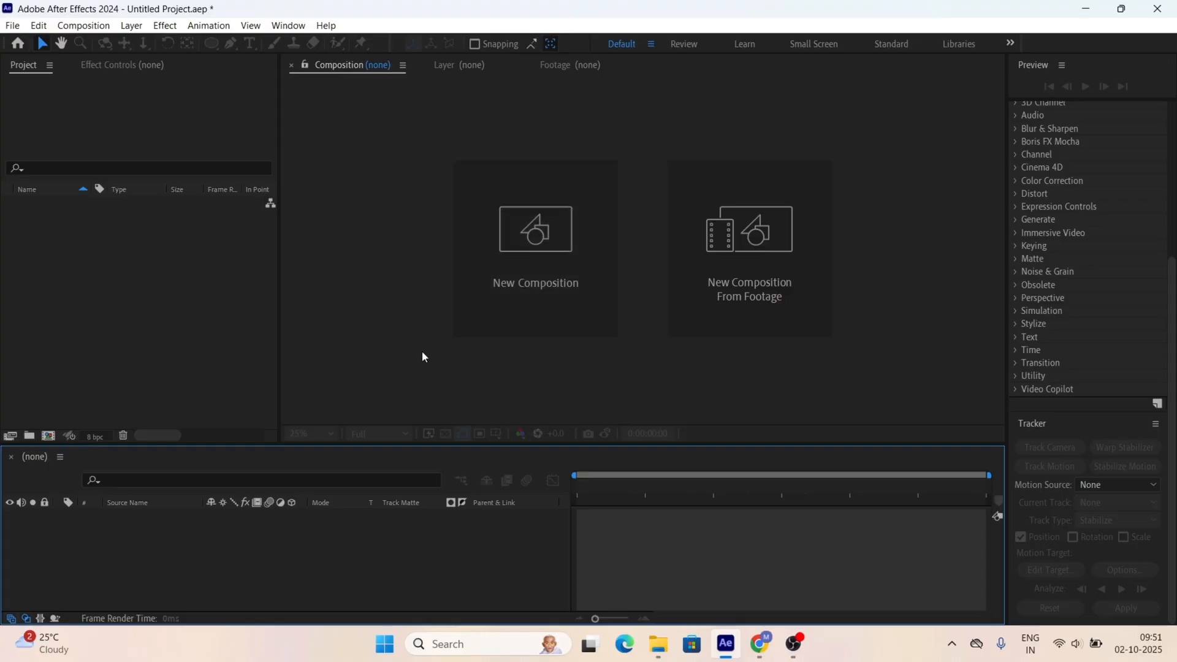
Step: Create a 1920x1080, 25 fps composition with the background color set to black (000000)
{"action": "left_click", "coordinate": [506, 284]}
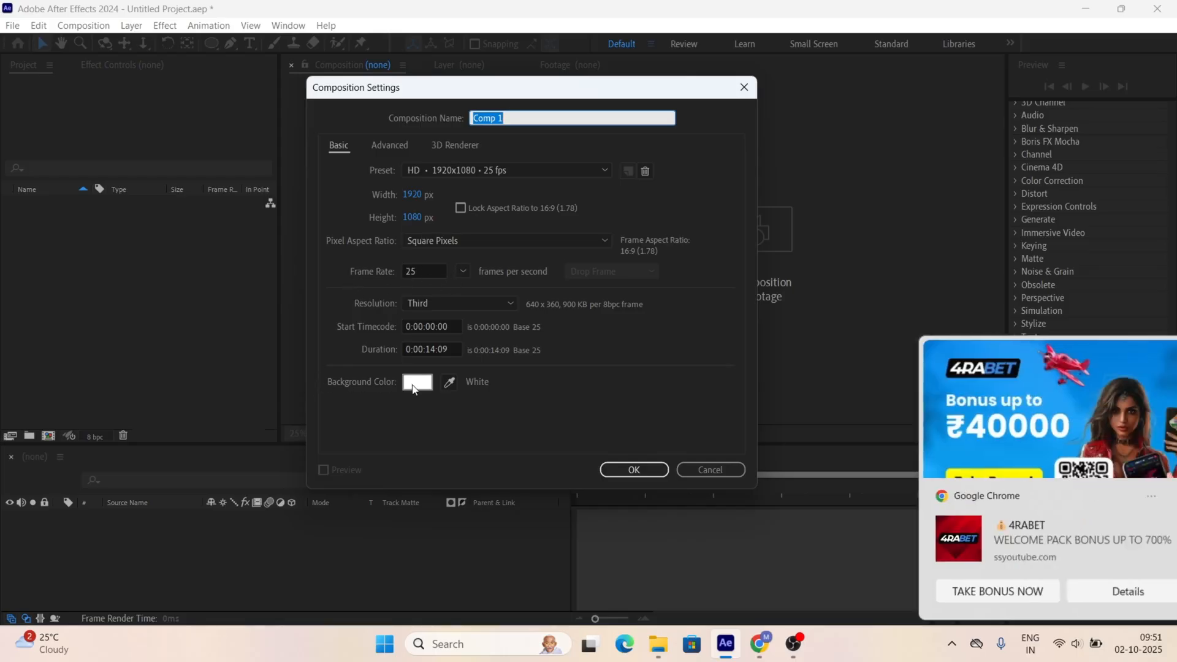
{"action": "left_click", "coordinate": [414, 388]}
{"action": "type", "text": "000000"}
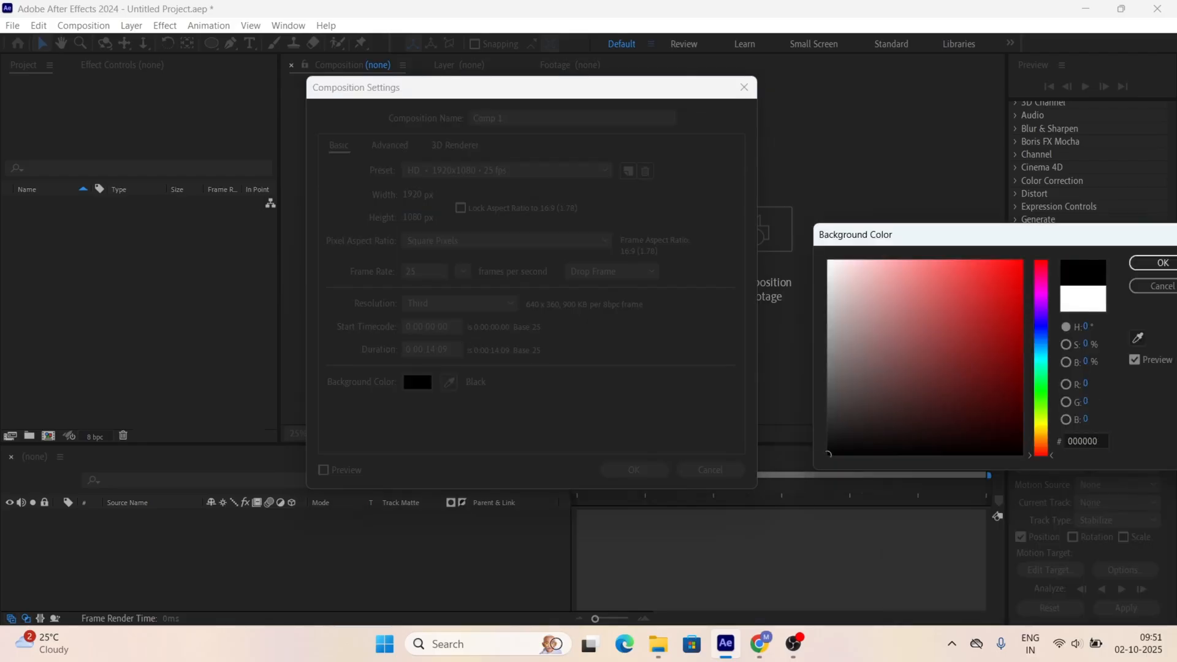
{"action": "left_click", "coordinate": [1152, 262]}
{"action": "left_click", "coordinate": [634, 469]}
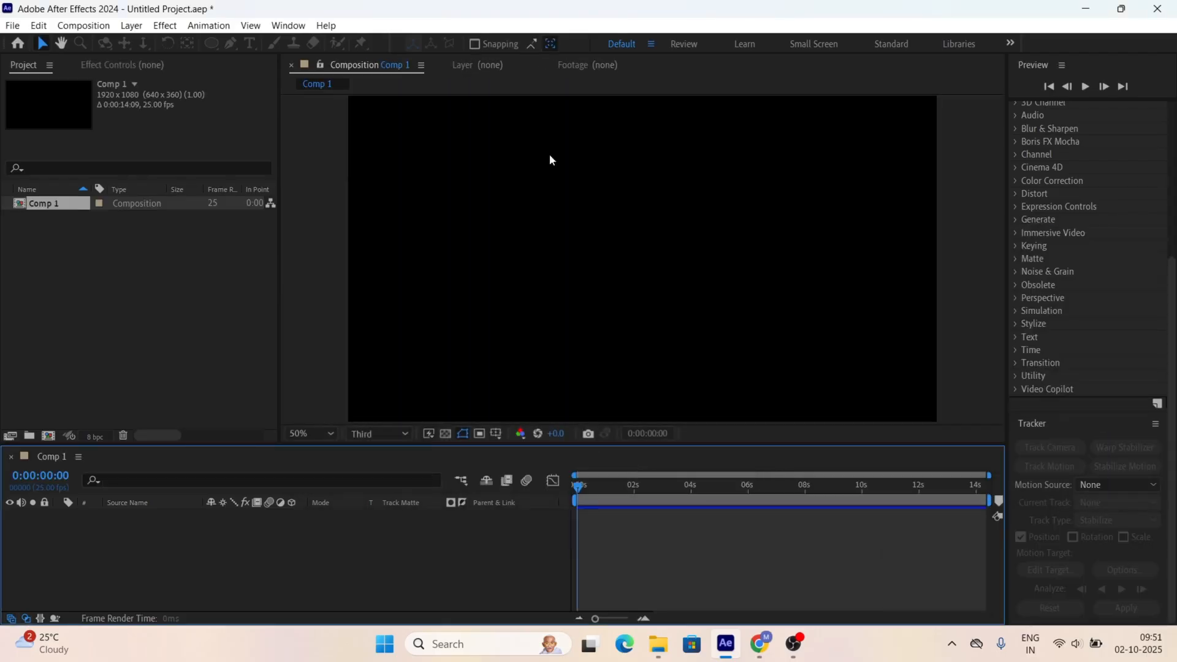
Step: Add a black solid layer named BG at the composition's size
{"action": "scroll", "coordinate": [644, 185], "scroll_direction": "down", "scroll_amount": 1}
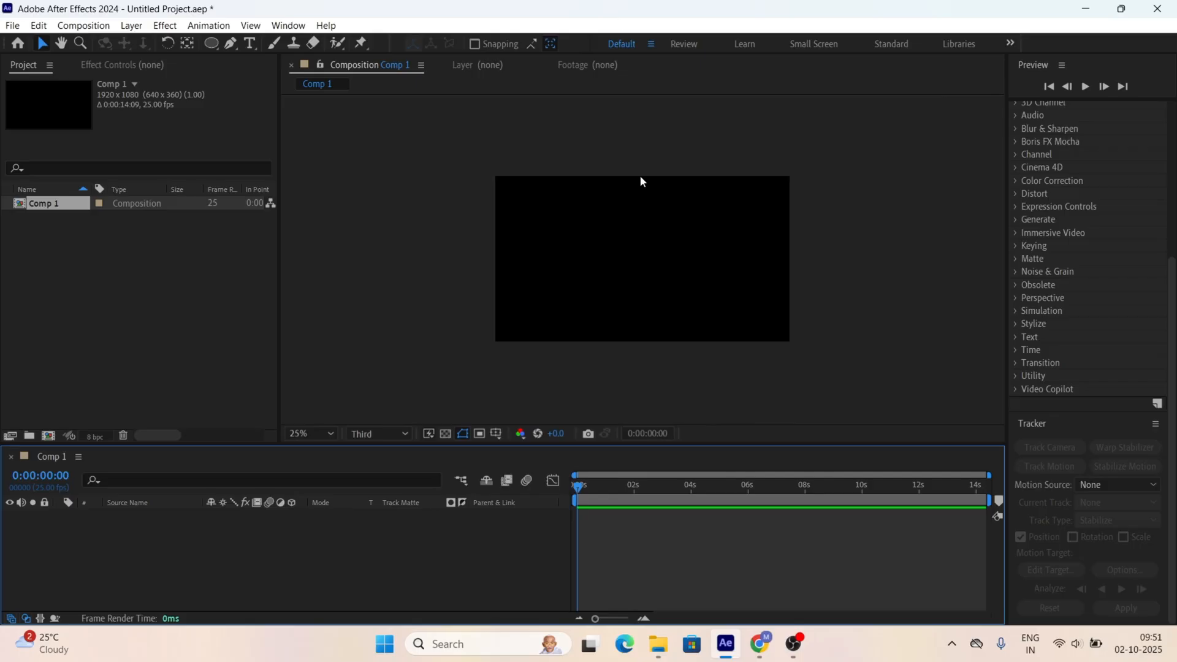
{"action": "key", "text": "ctrl+y"}
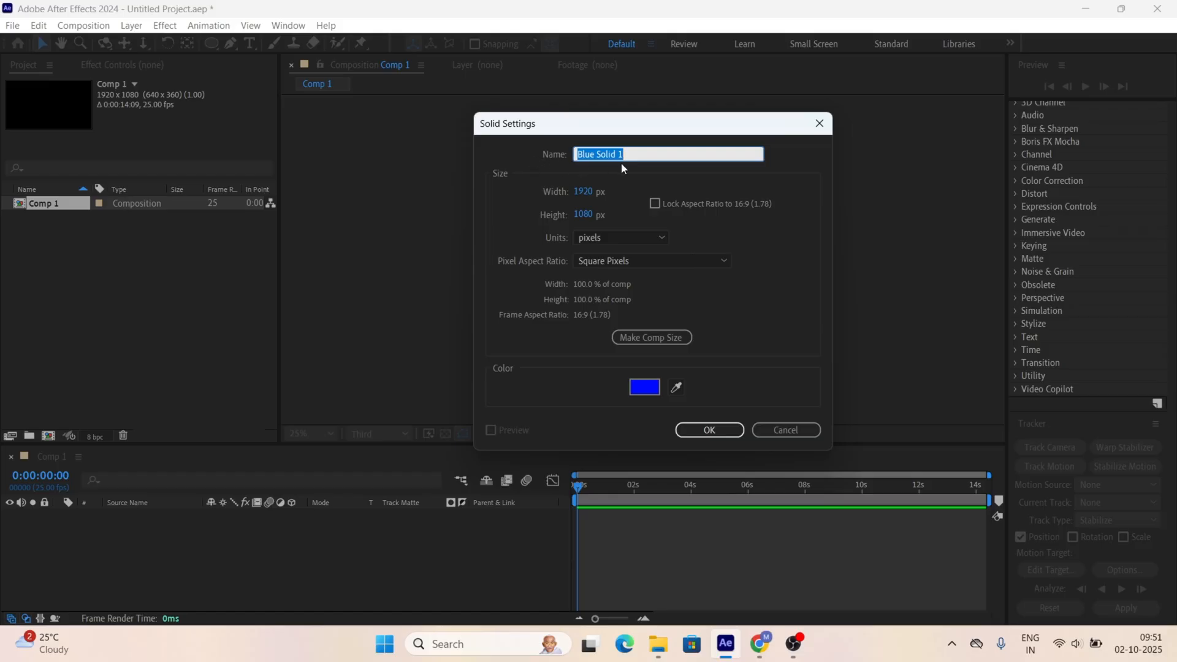
{"action": "type", "text": "BG"}
{"action": "left_click", "coordinate": [654, 344]}
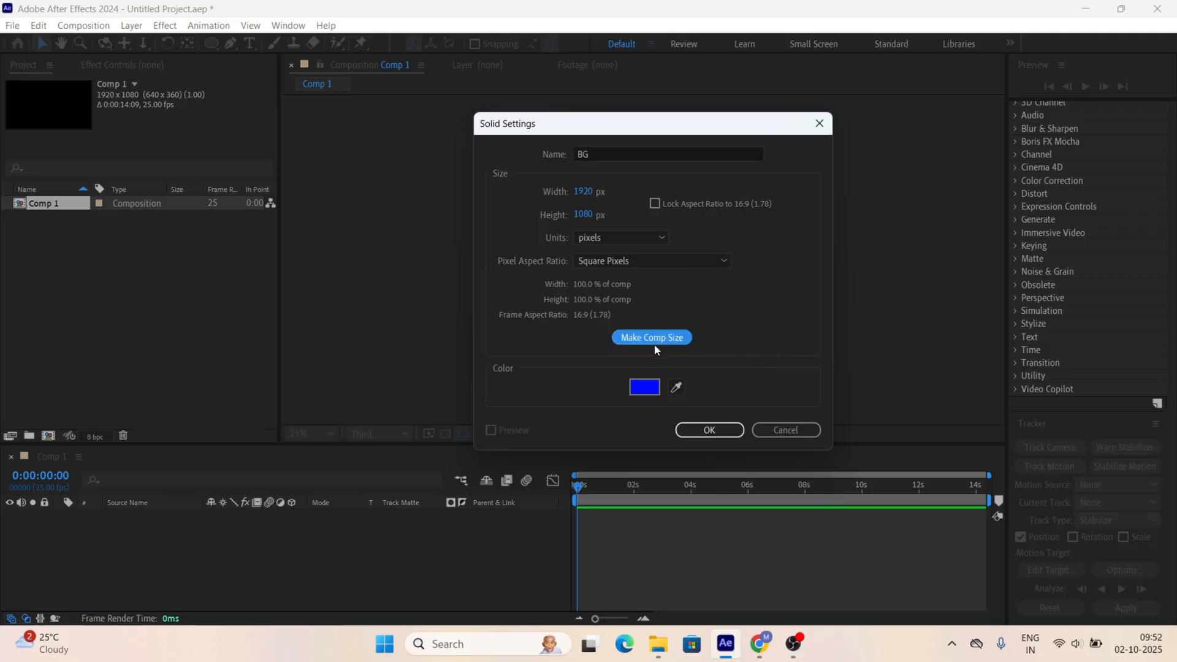
{"action": "left_click", "coordinate": [645, 395]}
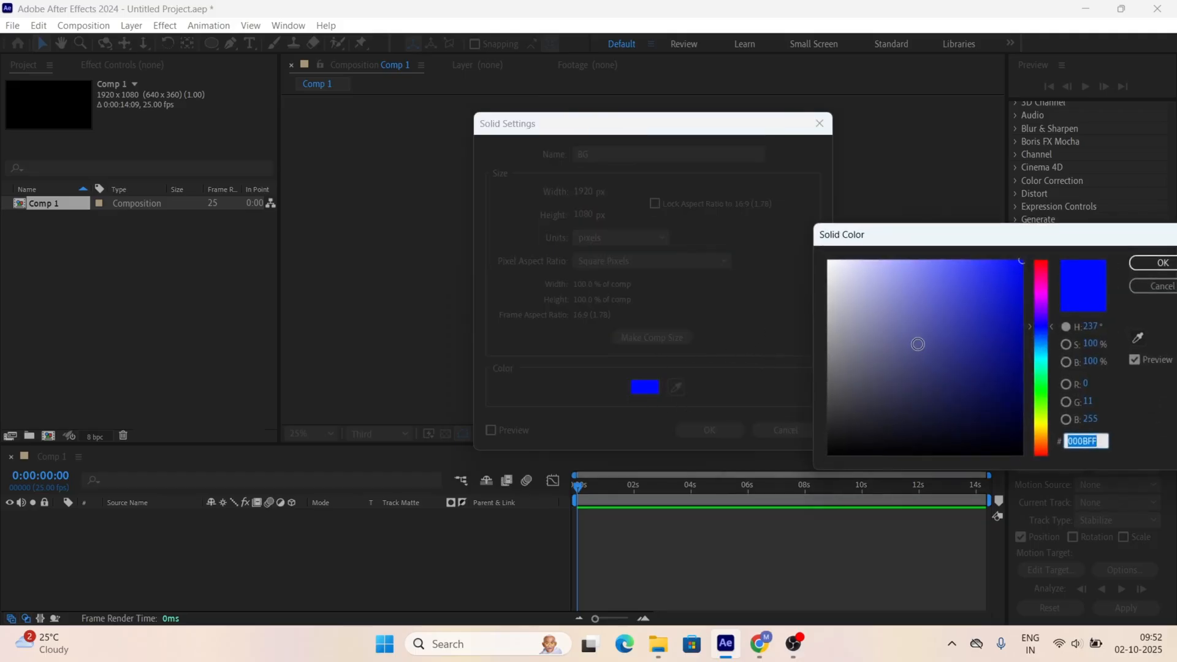
{"action": "left_click_drag", "start_coordinate": [917, 341], "coordinate": [828, 454]}
{"action": "key", "text": "Return"}
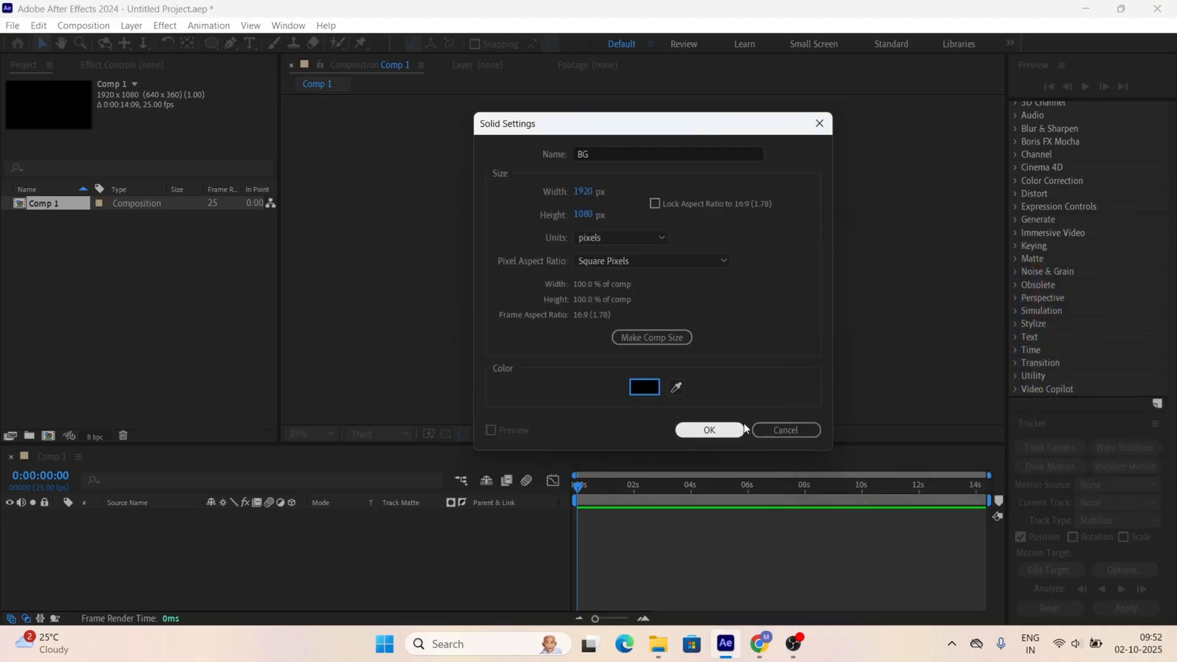
{"action": "left_click", "coordinate": [728, 429]}
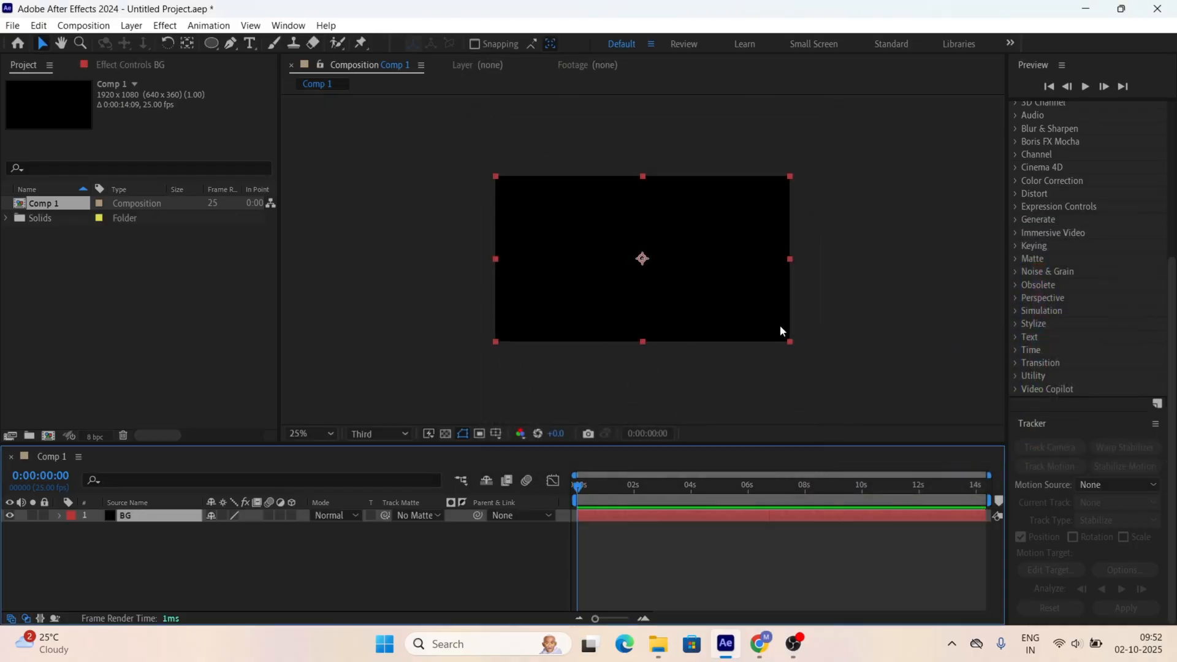
Step: With no layer selected, add a text layer reading "TRACK MATTE" in the composition
{"action": "left_click", "coordinate": [177, 535]}
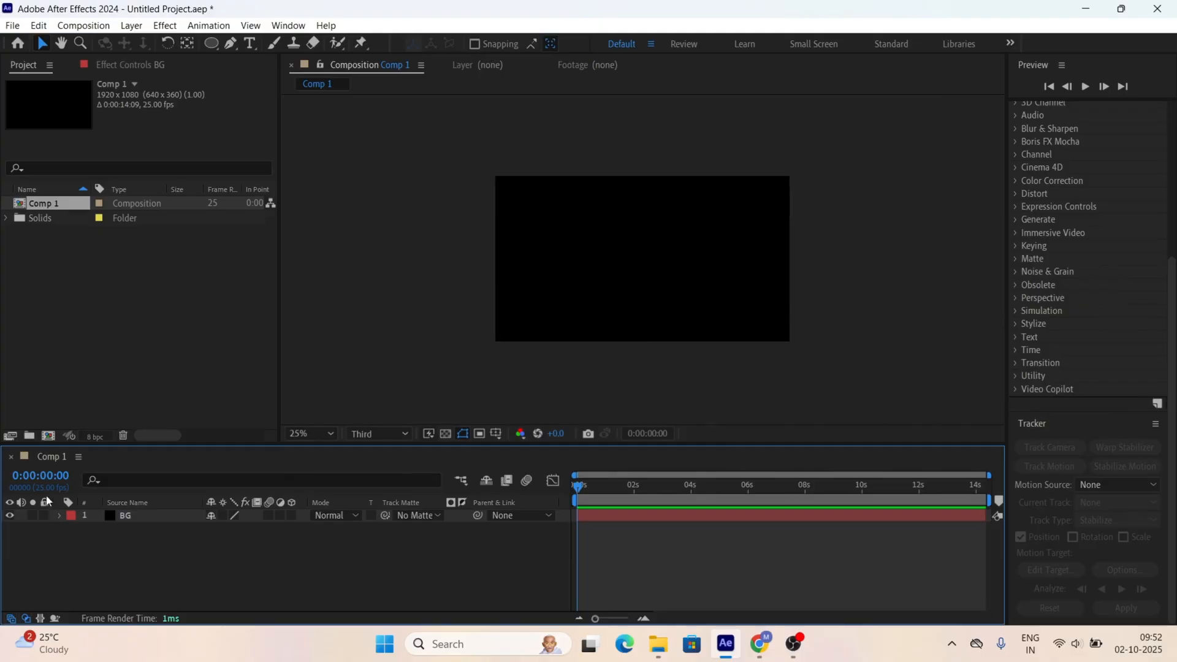
{"action": "key", "text": "ctrl+t"}
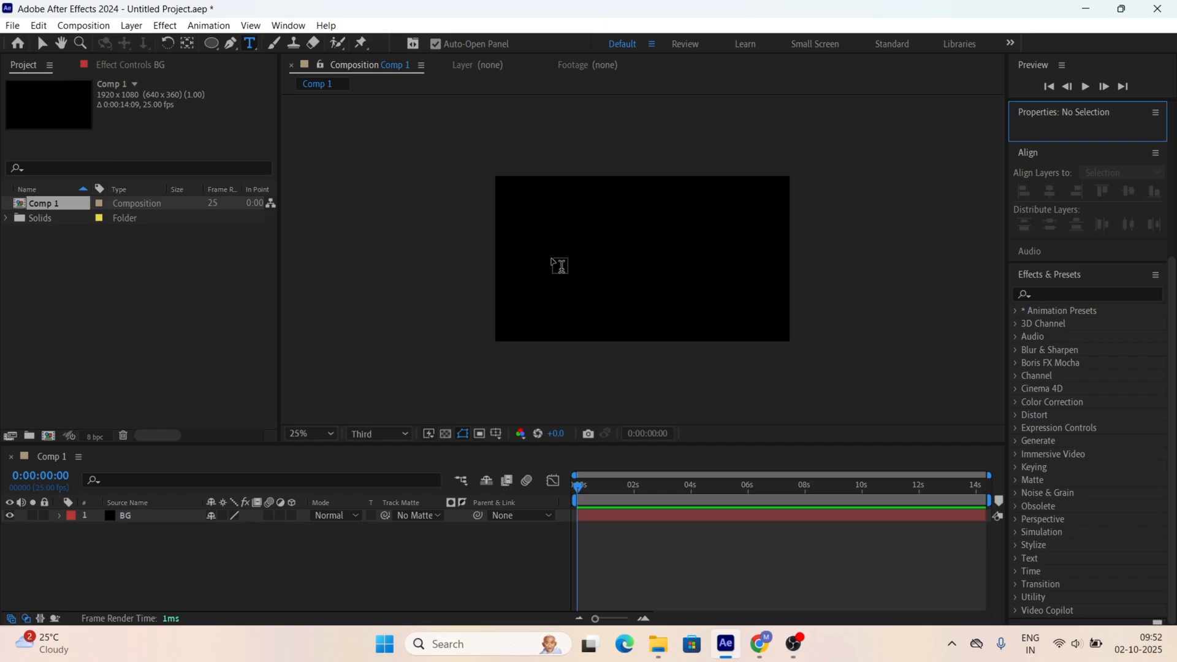
{"action": "left_click", "coordinate": [549, 259]}
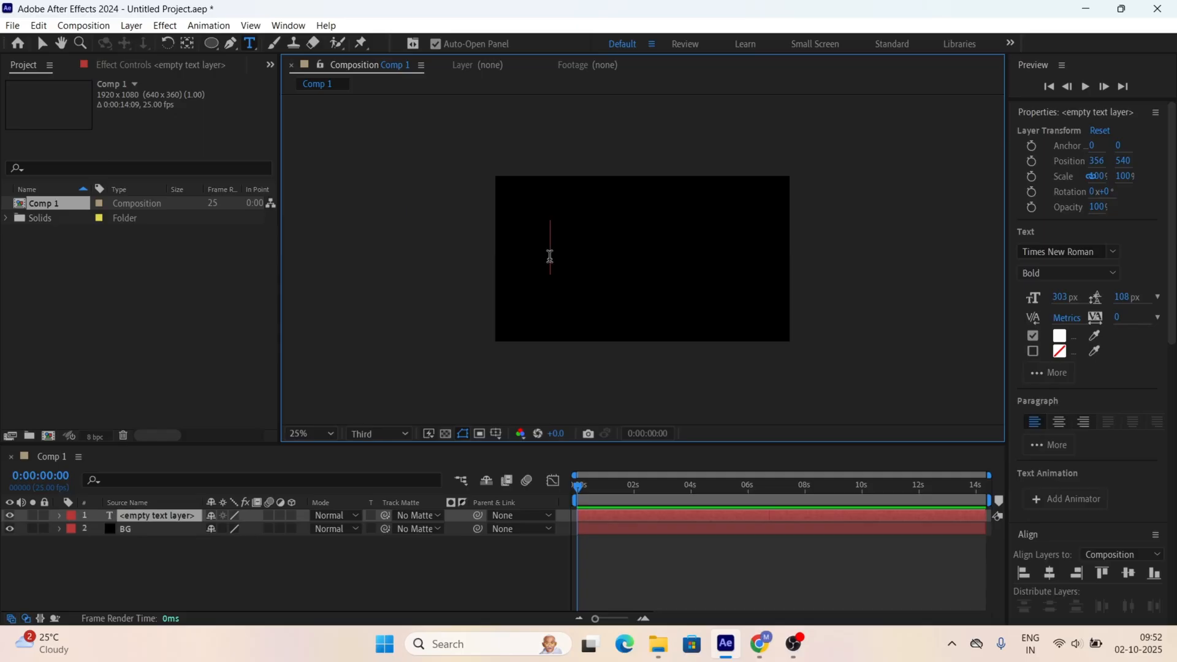
{"action": "type", "text": "TRACK MATTE"}
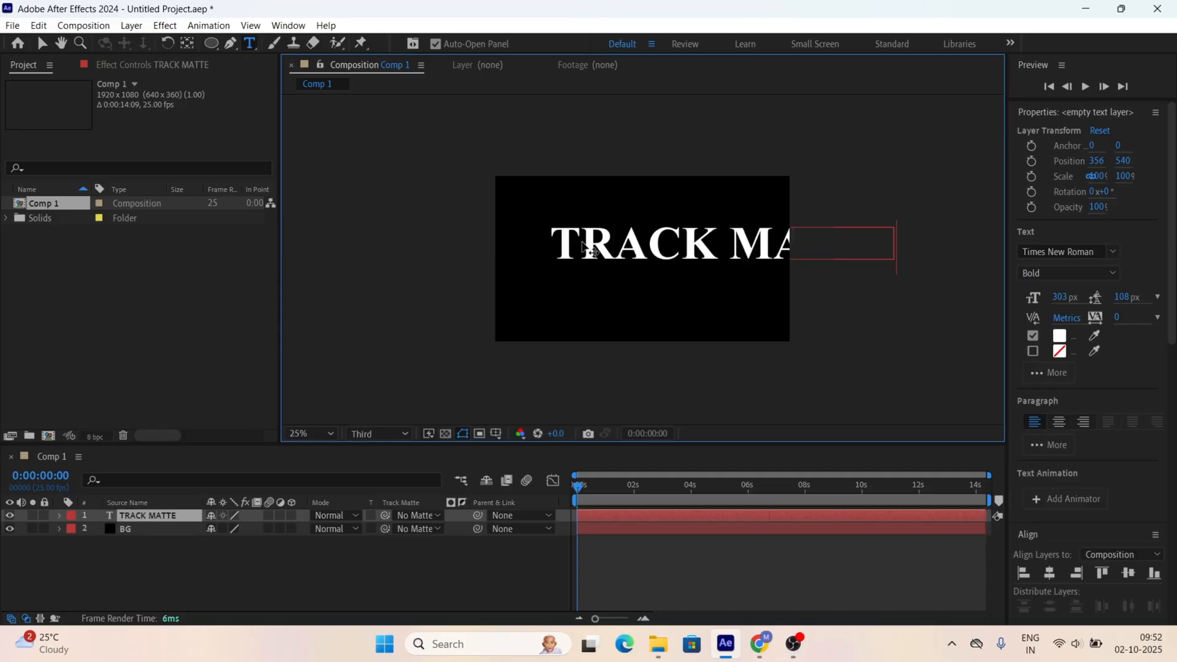
Step: Set the text's font size to 180 px and center it horizontally and vertically in the composition
{"action": "key", "text": "ctrl+a"}
{"action": "left_click_drag", "start_coordinate": [1063, 297], "coordinate": [987, 308]}
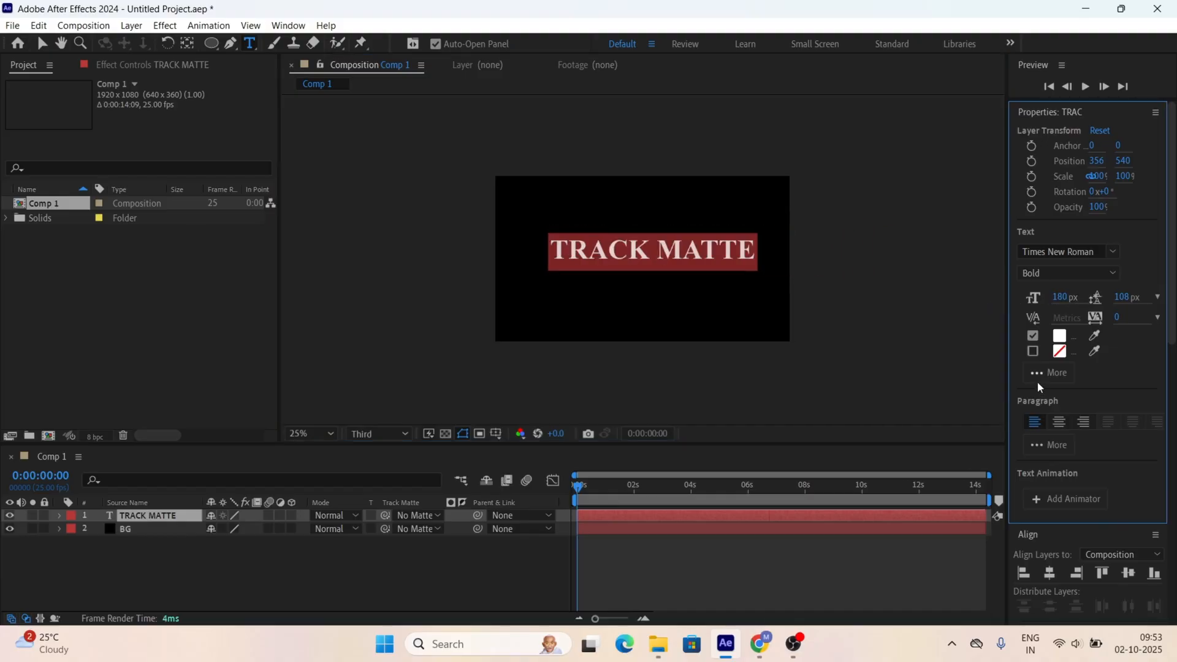
{"action": "left_click", "coordinate": [1049, 574]}
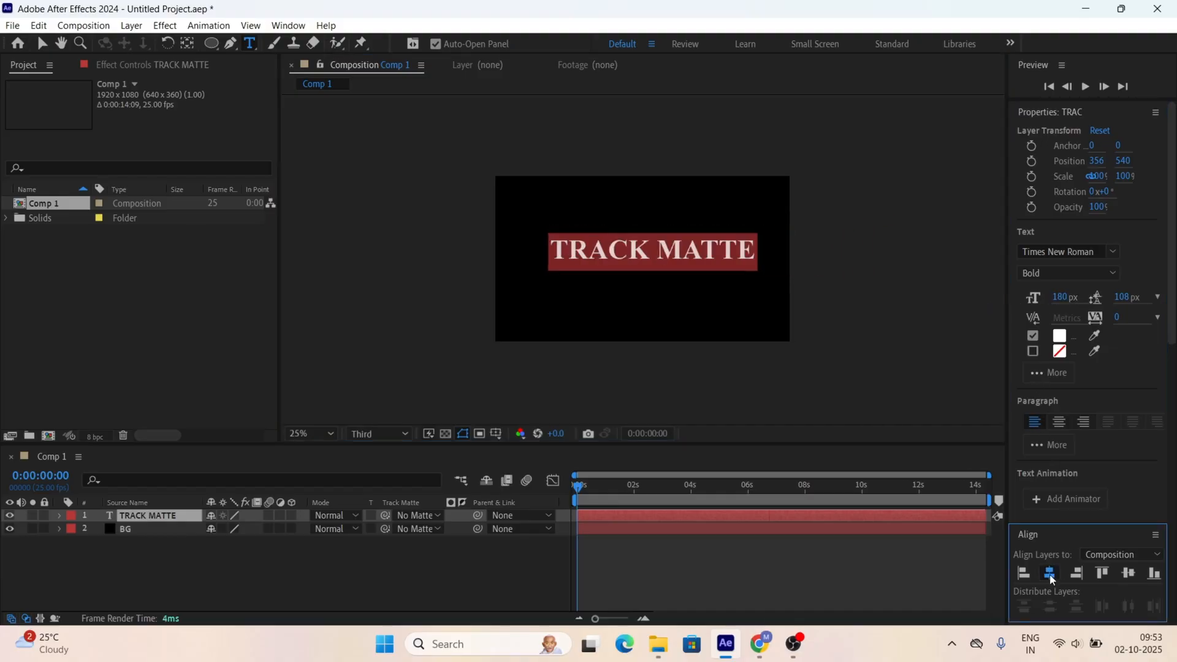
{"action": "left_click", "coordinate": [1131, 574]}
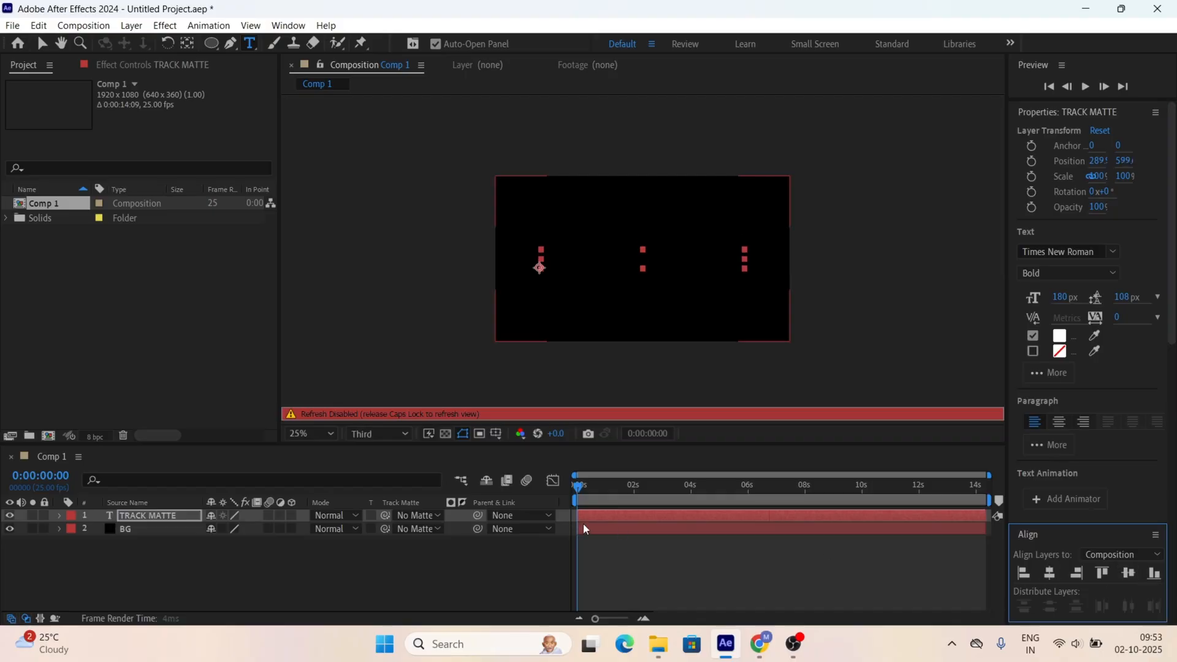
{"action": "key", "text": "Caps_Lock"}
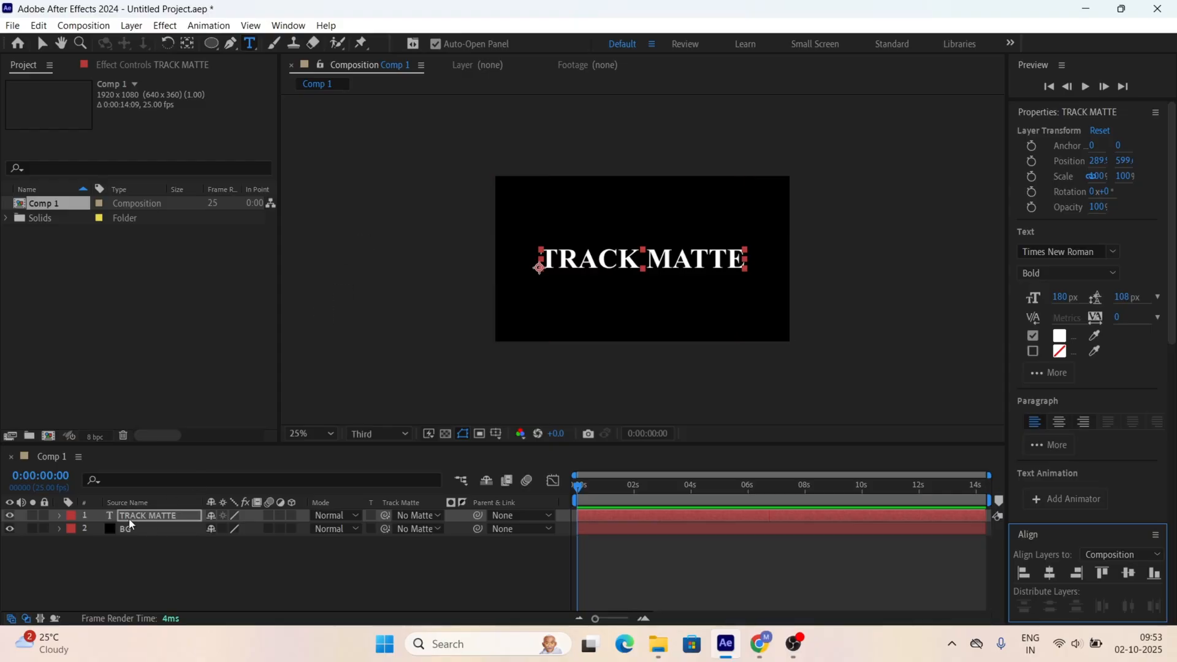
Step: With no layer selected, draw a rectangle shape about 1452 x 284 px surrounding the TRACK MATTE text
{"action": "left_click", "coordinate": [204, 559]}
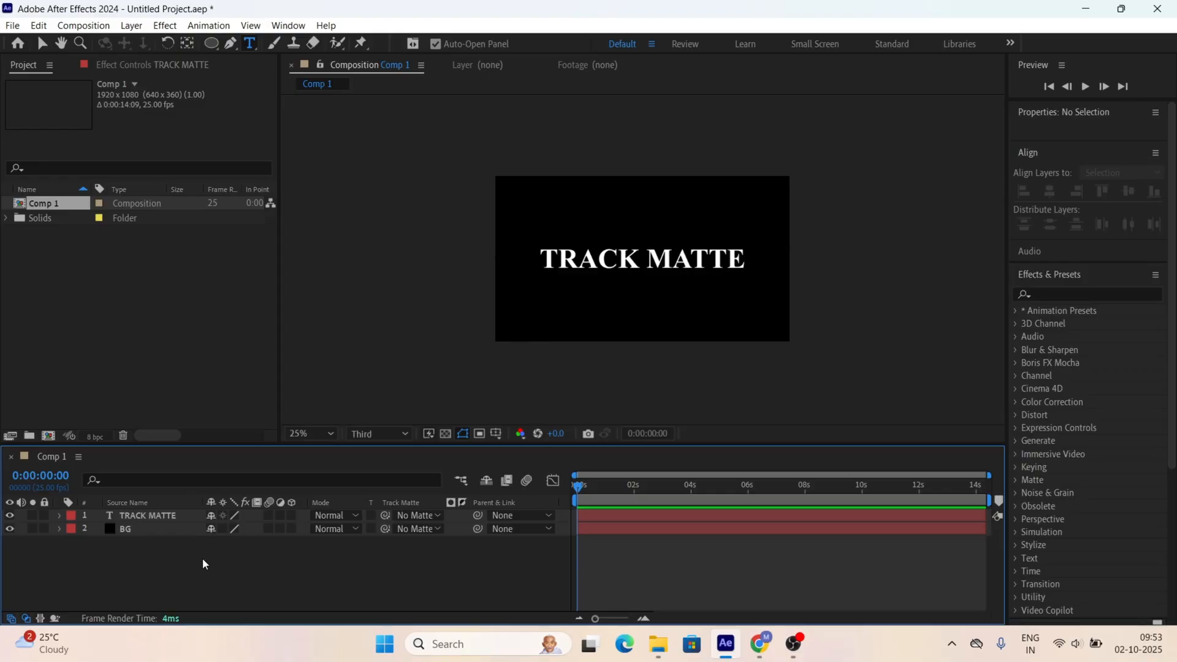
{"action": "left_click_drag", "start_coordinate": [211, 43], "coordinate": [277, 45]}
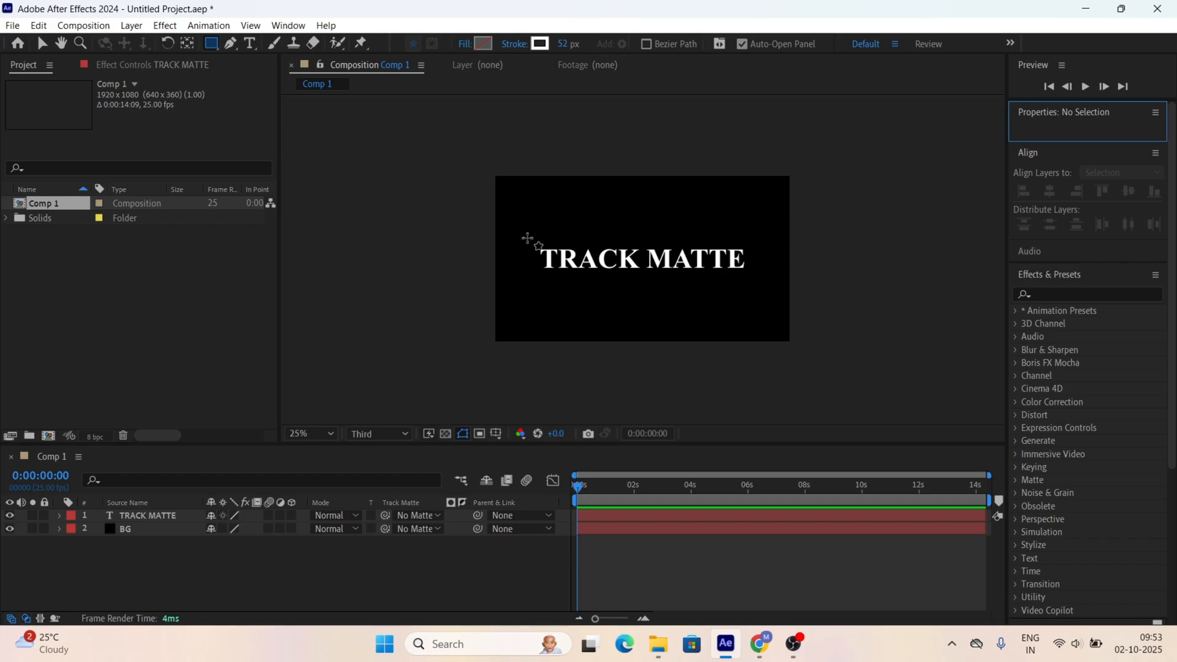
{"action": "mouse_move", "coordinate": [526, 235]}
{"action": "left_mouse_down"}
{"action": "mouse_move", "coordinate": [573, 271]}
{"action": "mouse_move", "coordinate": [753, 282]}
{"action": "left_mouse_up"}
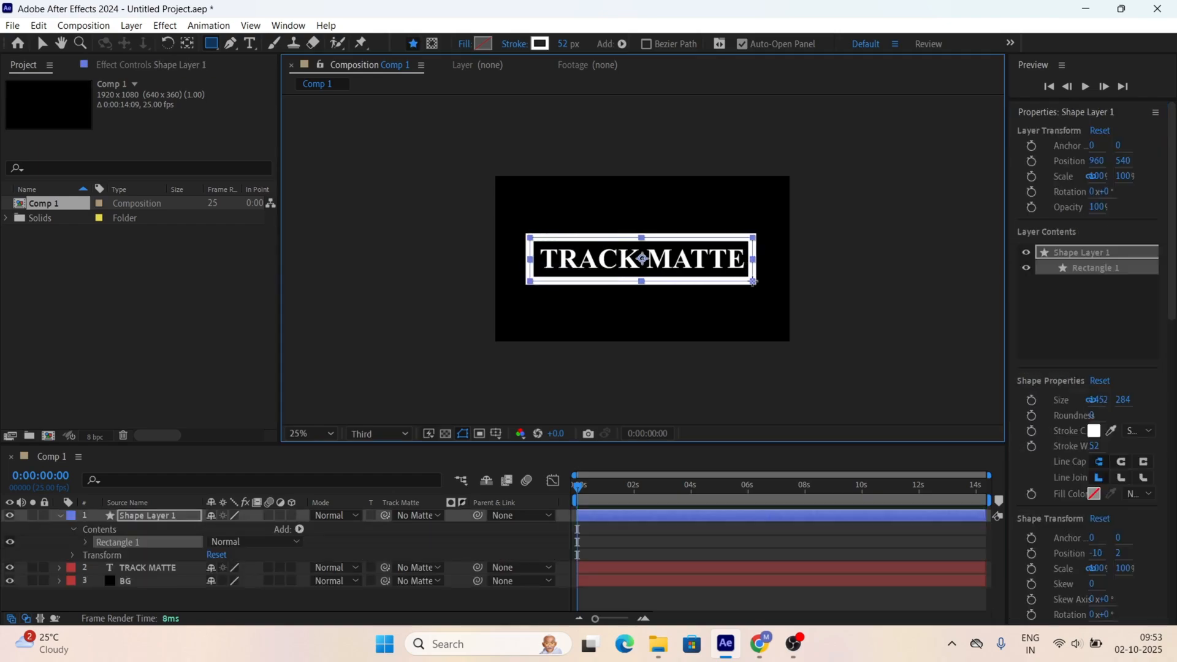
Step: Set the rectangle's stroke width to 0 px and give it a solid blue fill
{"action": "left_click_drag", "start_coordinate": [562, 43], "coordinate": [430, 47]}
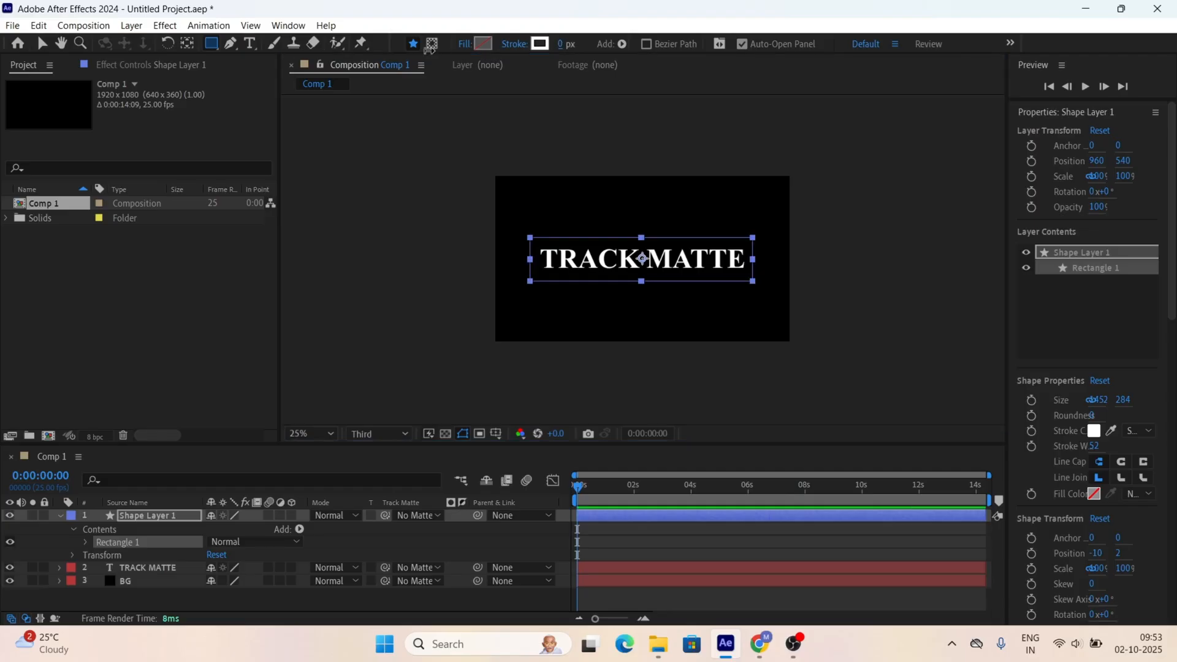
{"action": "left_click", "coordinate": [465, 43]}
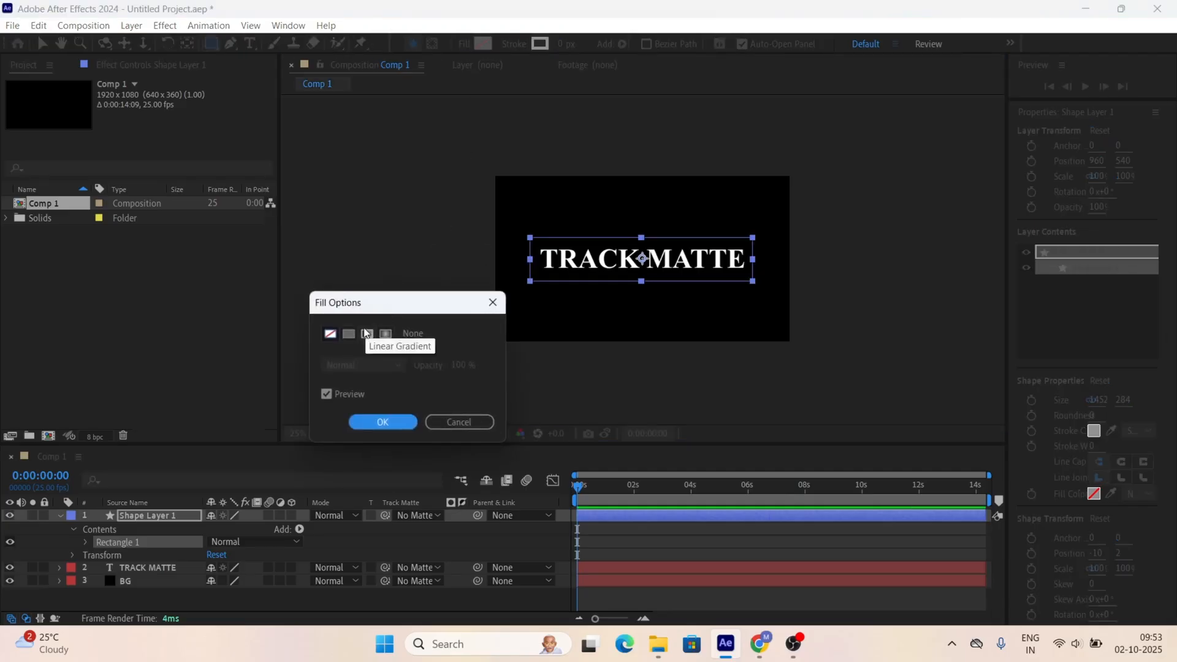
{"action": "left_click", "coordinate": [348, 334]}
{"action": "left_click", "coordinate": [382, 422]}
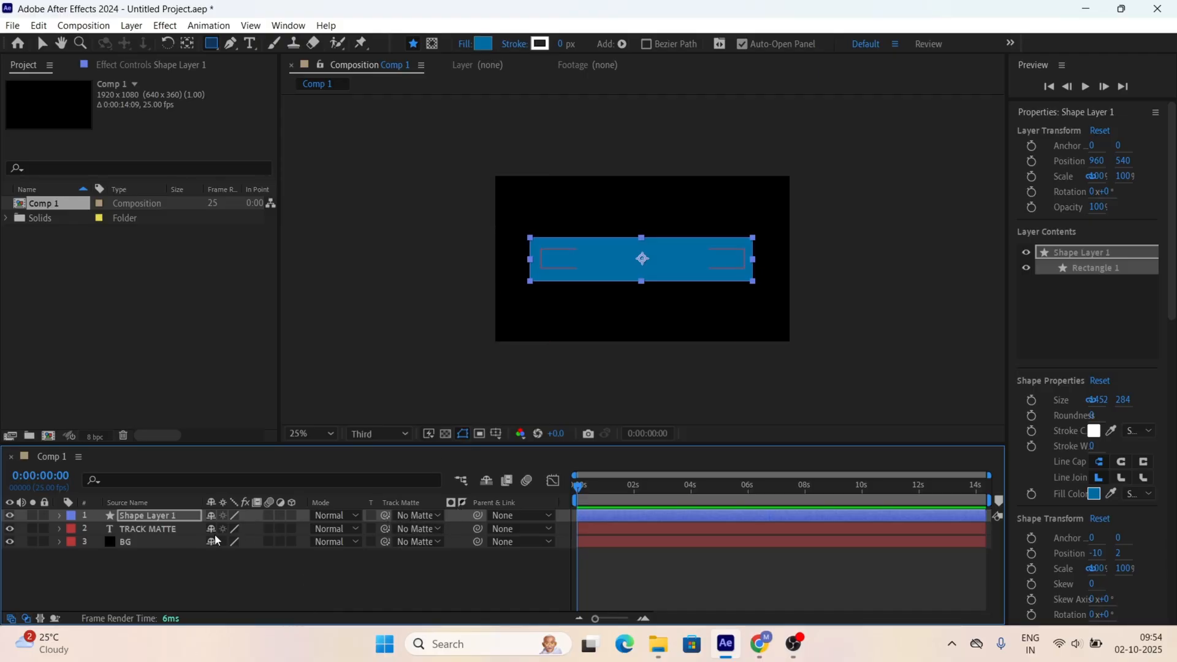
Step: Set Shape Layer 1 as the track matte of the TRACK MATTE text layer
{"action": "left_click", "coordinate": [416, 542]}
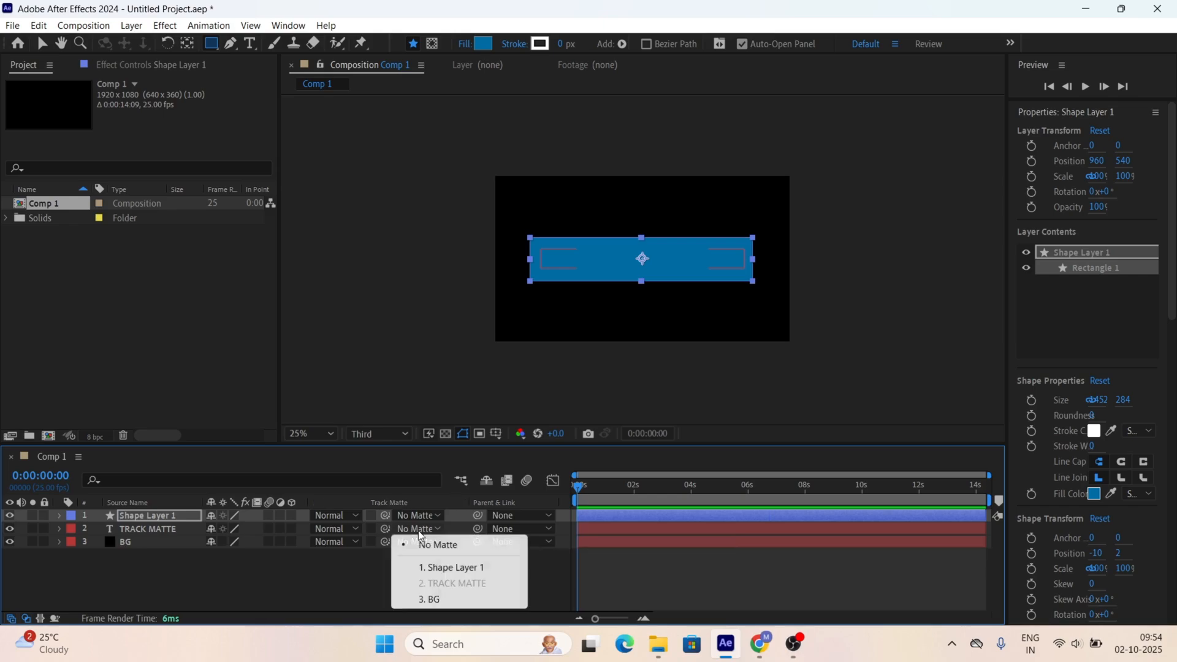
{"action": "left_click", "coordinate": [429, 569]}
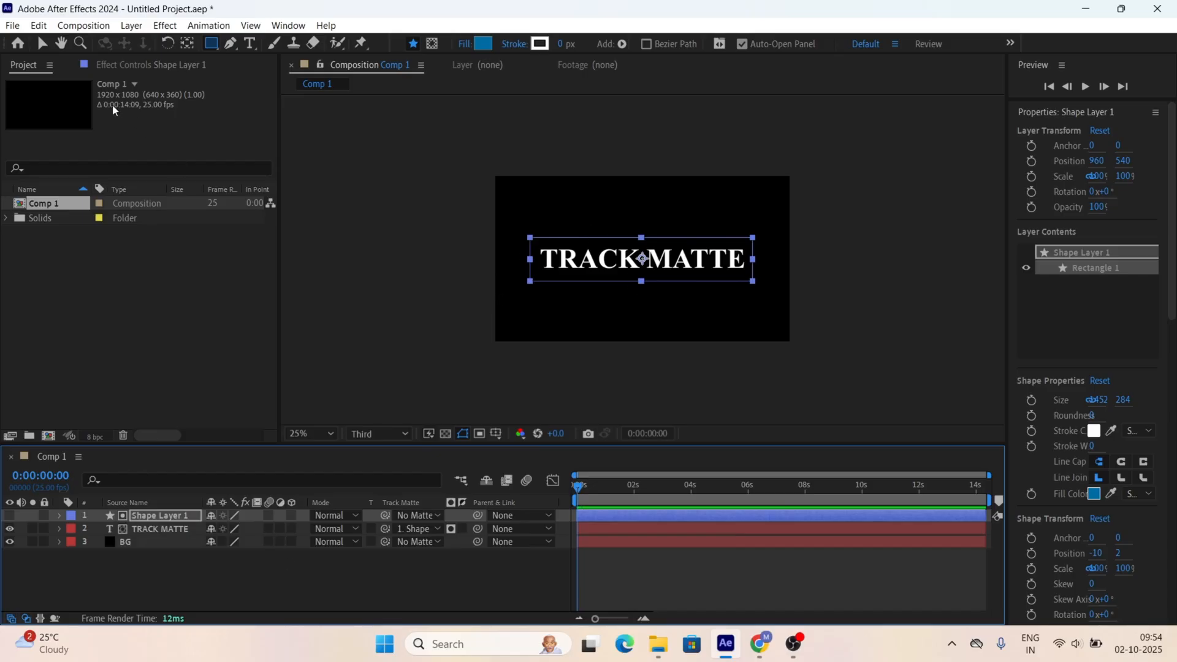
Step: Test the matte by moving the TRACK MATTE text around with the Selection tool
{"action": "left_click", "coordinate": [42, 43]}
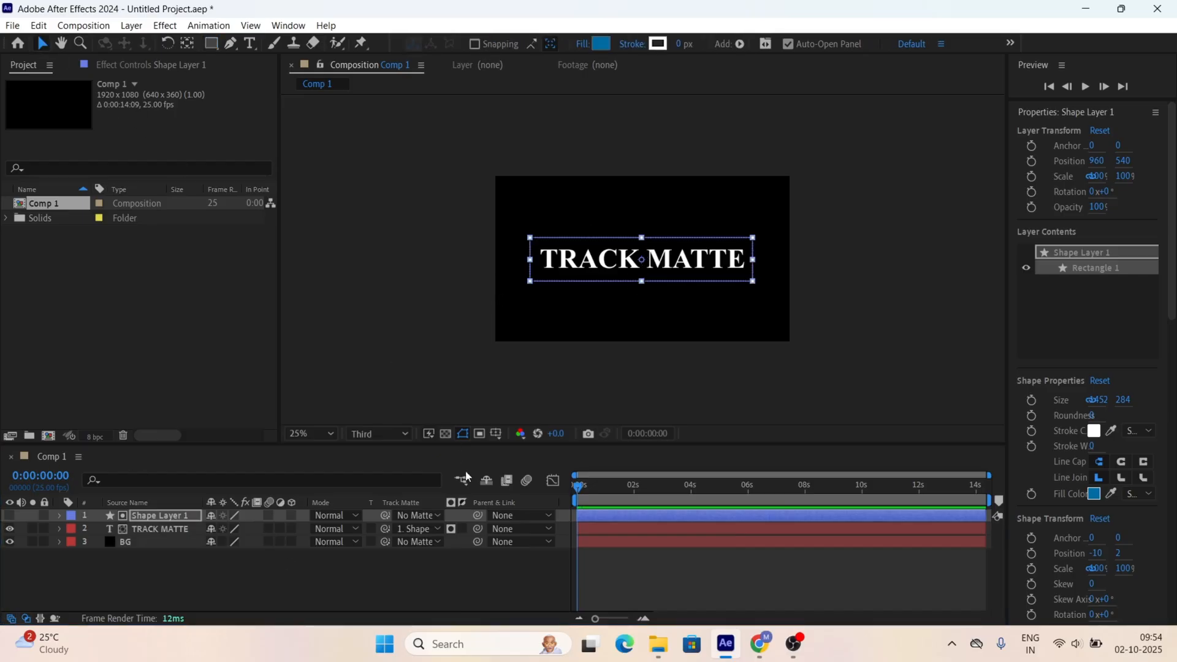
{"action": "left_click", "coordinate": [402, 590]}
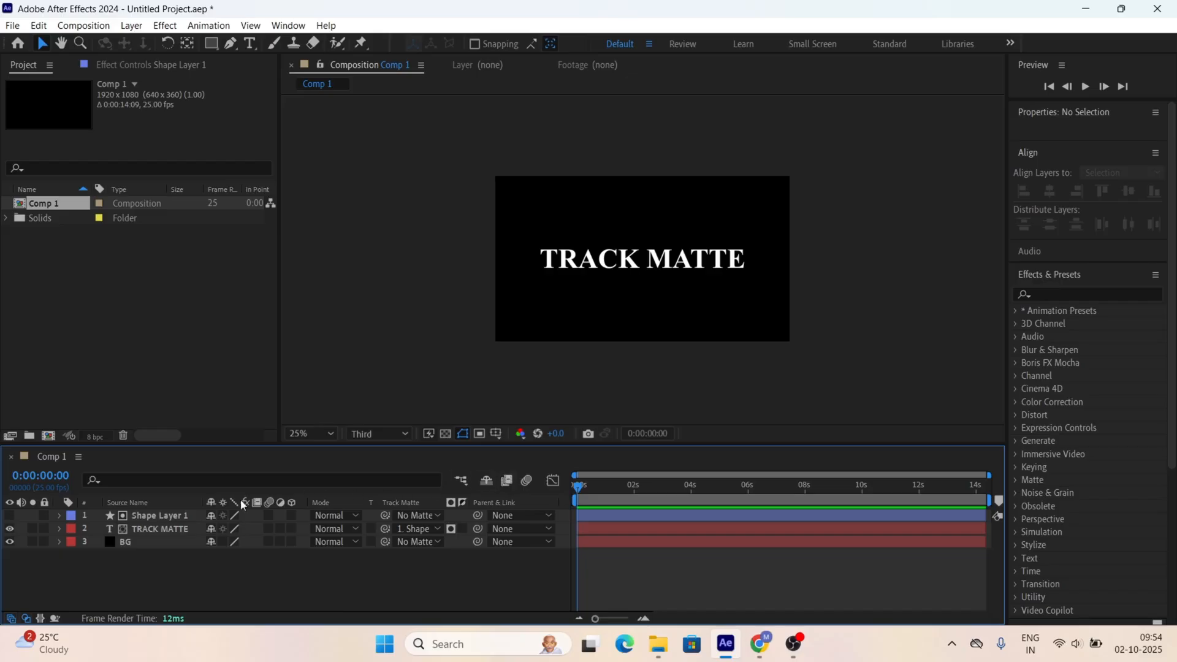
{"action": "left_click", "coordinate": [152, 531]}
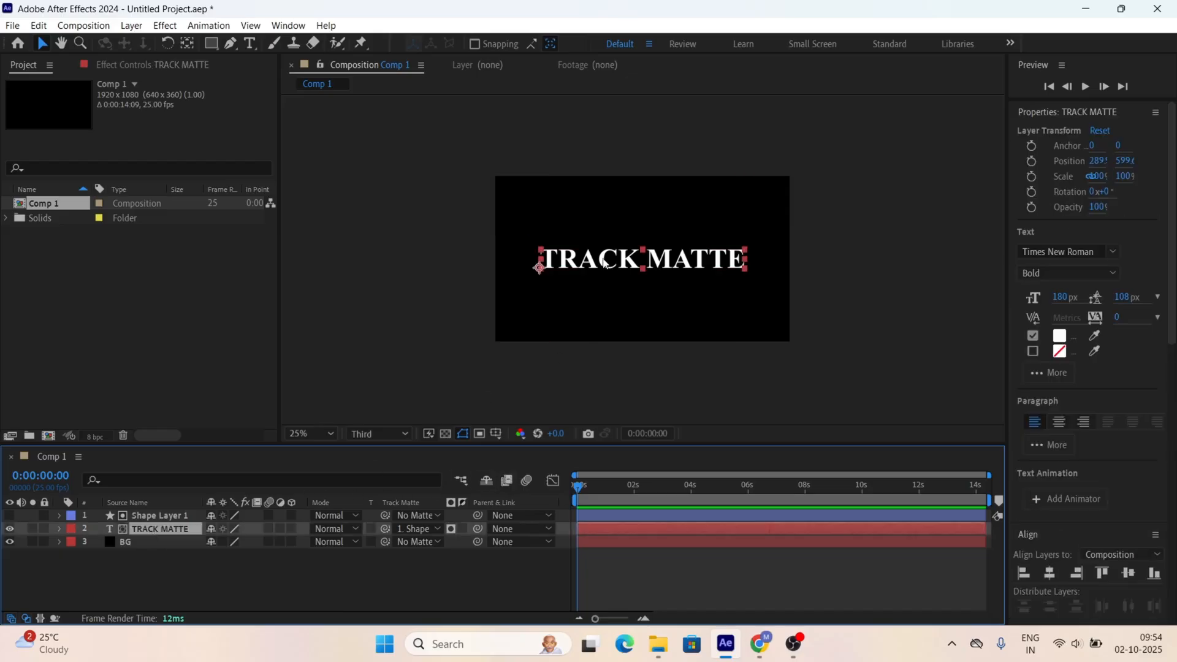
{"action": "left_click_drag", "start_coordinate": [604, 262], "coordinate": [622, 279]}
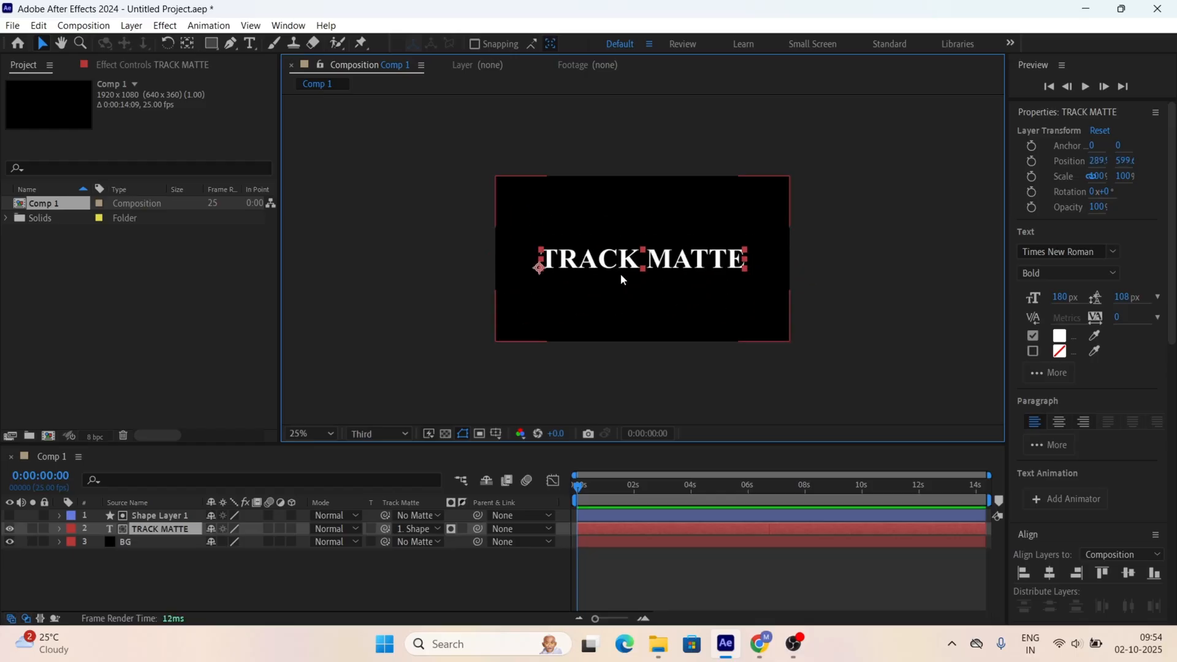
Step: Add a Position keyframe to the TRACK MATTE text layer at 0:00:03:06
{"action": "left_click", "coordinate": [670, 487]}
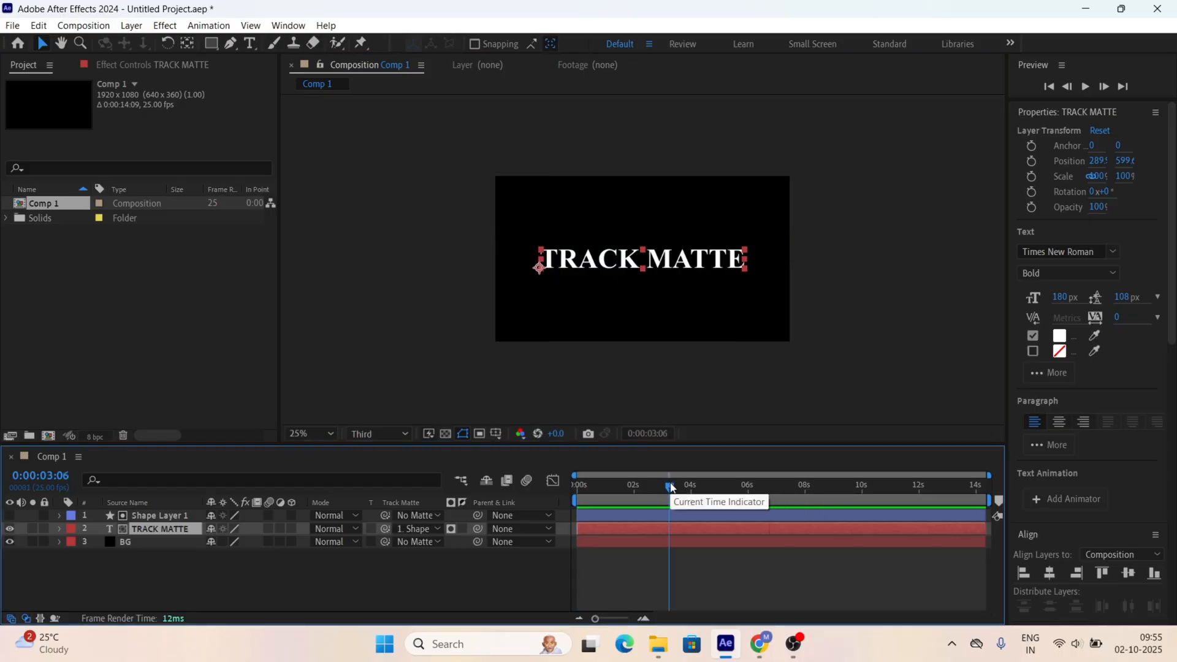
{"action": "key", "text": "p"}
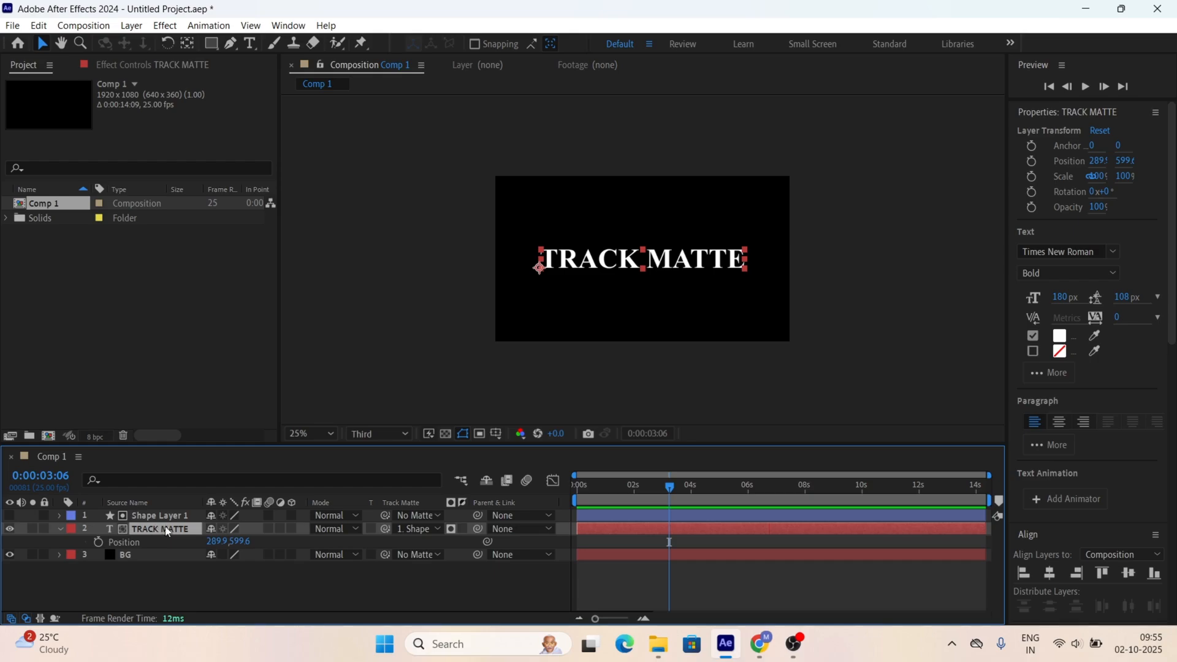
{"action": "left_click", "coordinate": [99, 542]}
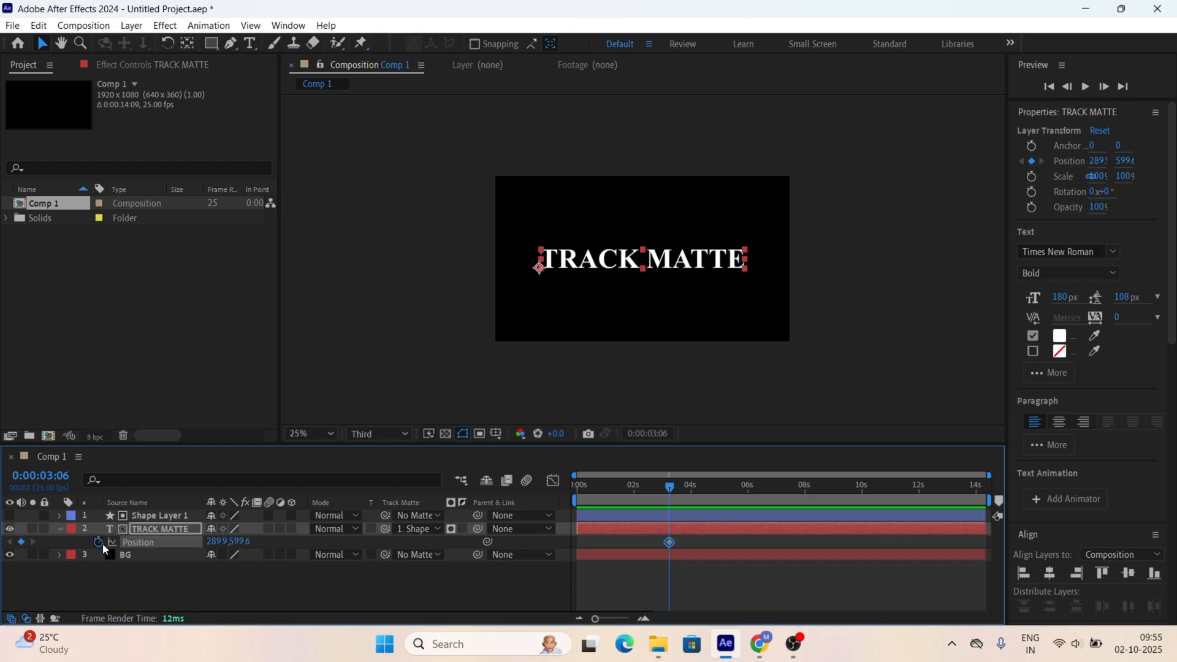
Step: Set the text's X position to -1252.1 at 0:00:00:00 and preview the slide-in animation
{"action": "left_click_drag", "start_coordinate": [593, 494], "coordinate": [412, 505]}
{"action": "left_click_drag", "start_coordinate": [213, 547], "coordinate": [136, 549]}
{"action": "key", "text": "space"}
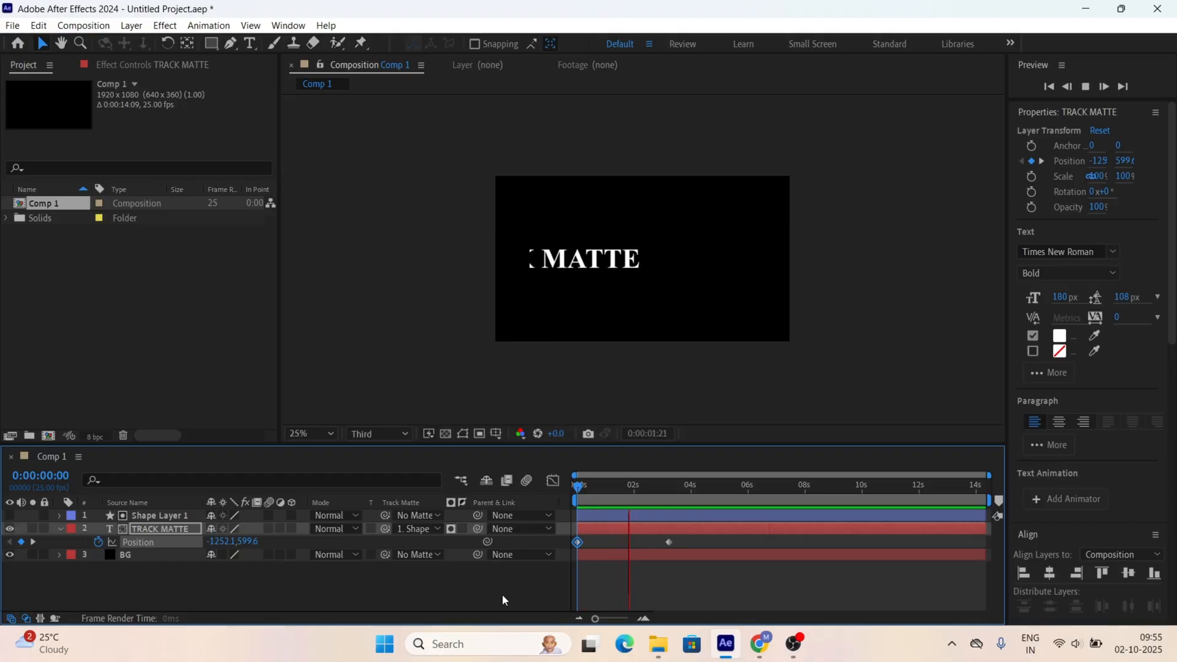
{"action": "key", "text": "space"}
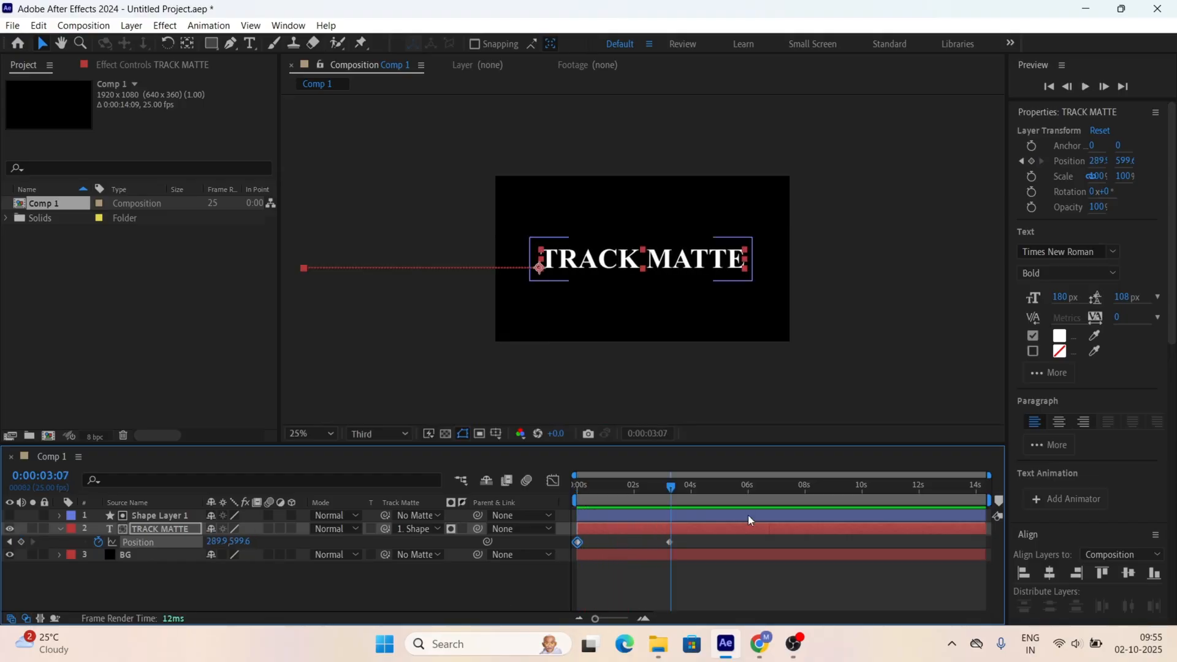
Step: End the work area at 0:00:04:00 and preview the text's slide-in animation
{"action": "left_click", "coordinate": [691, 486]}
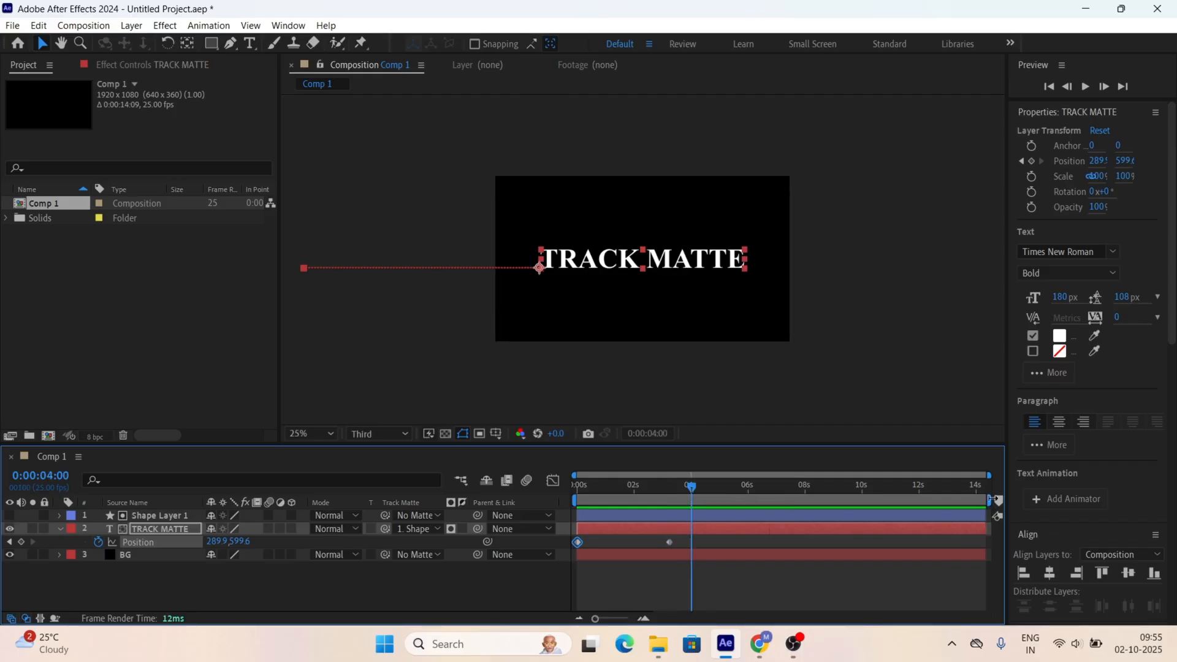
{"action": "left_click_drag", "start_coordinate": [990, 499], "coordinate": [709, 517]}
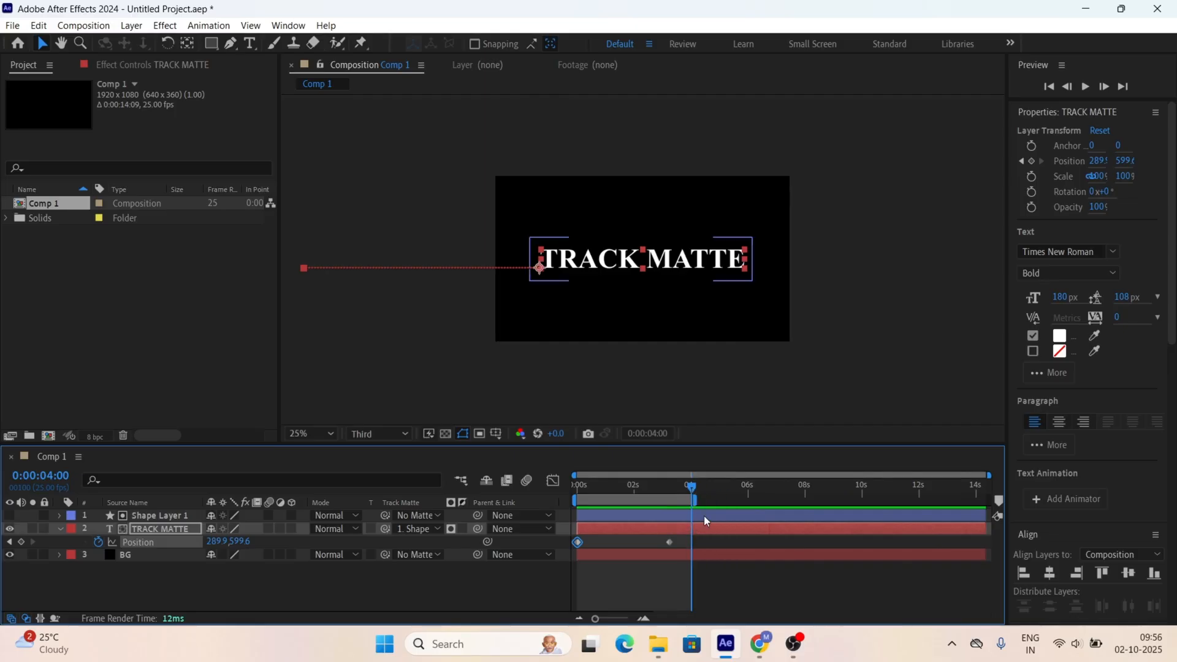
{"action": "key", "text": "space"}
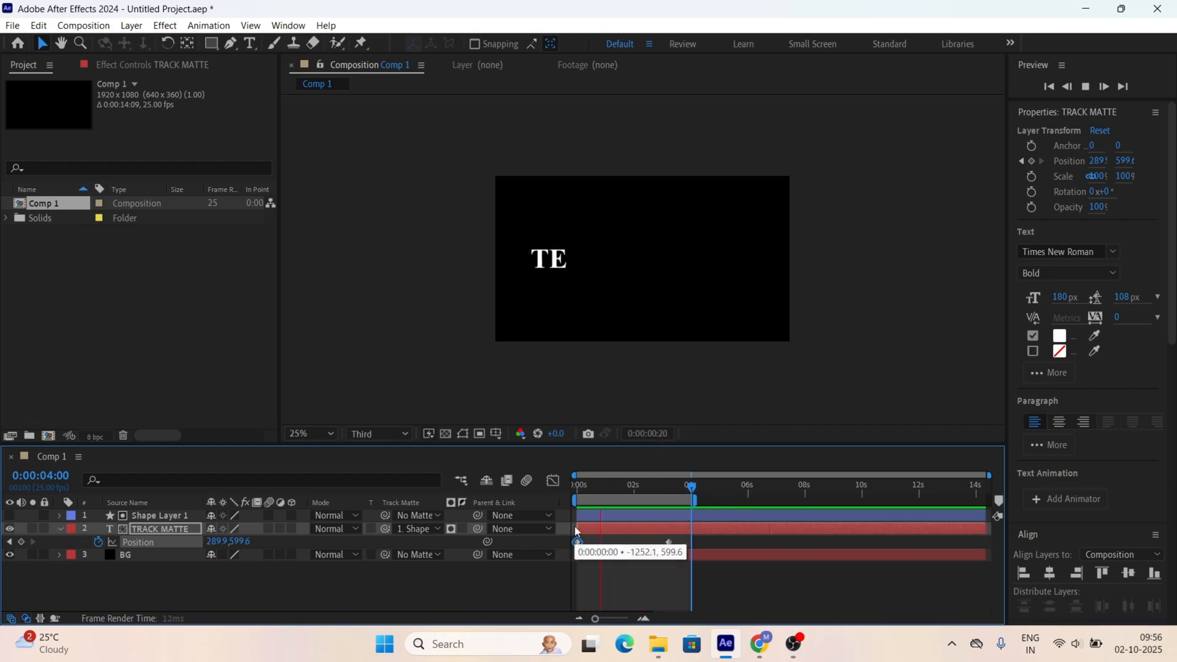
{"action": "key", "text": "space"}
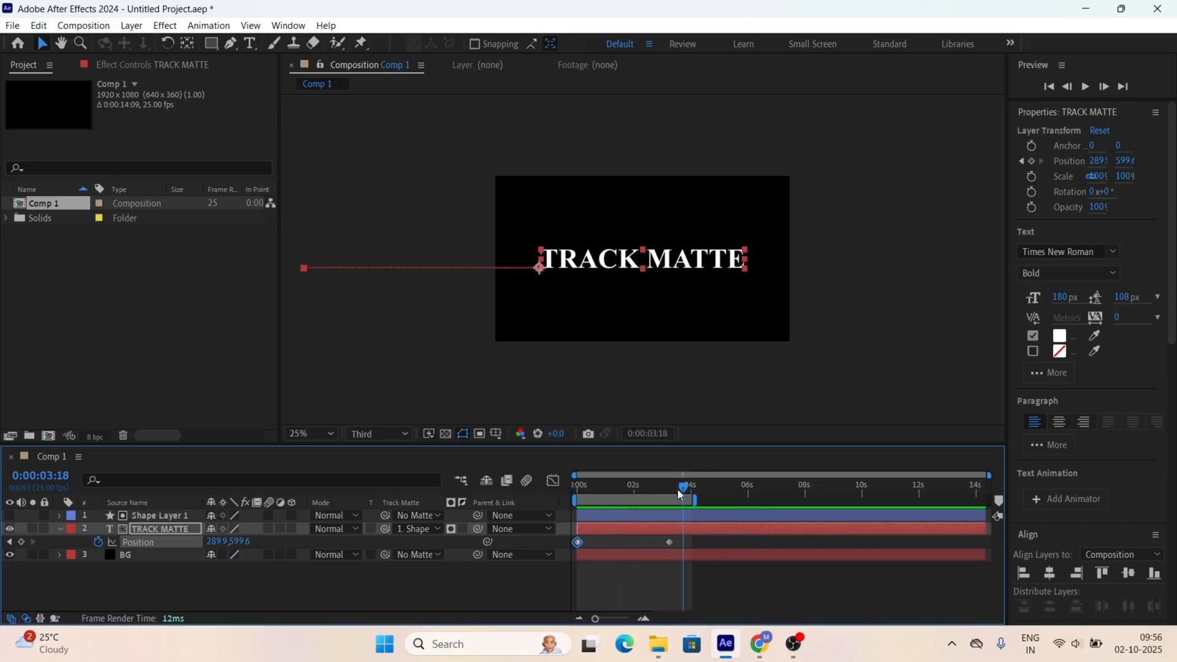
Step: At 0:00:01:13, draw a vertical line with the Pen tool at the text's reveal edge and set its white stroke to 39 px
{"action": "left_click_drag", "start_coordinate": [678, 489], "coordinate": [620, 494]}
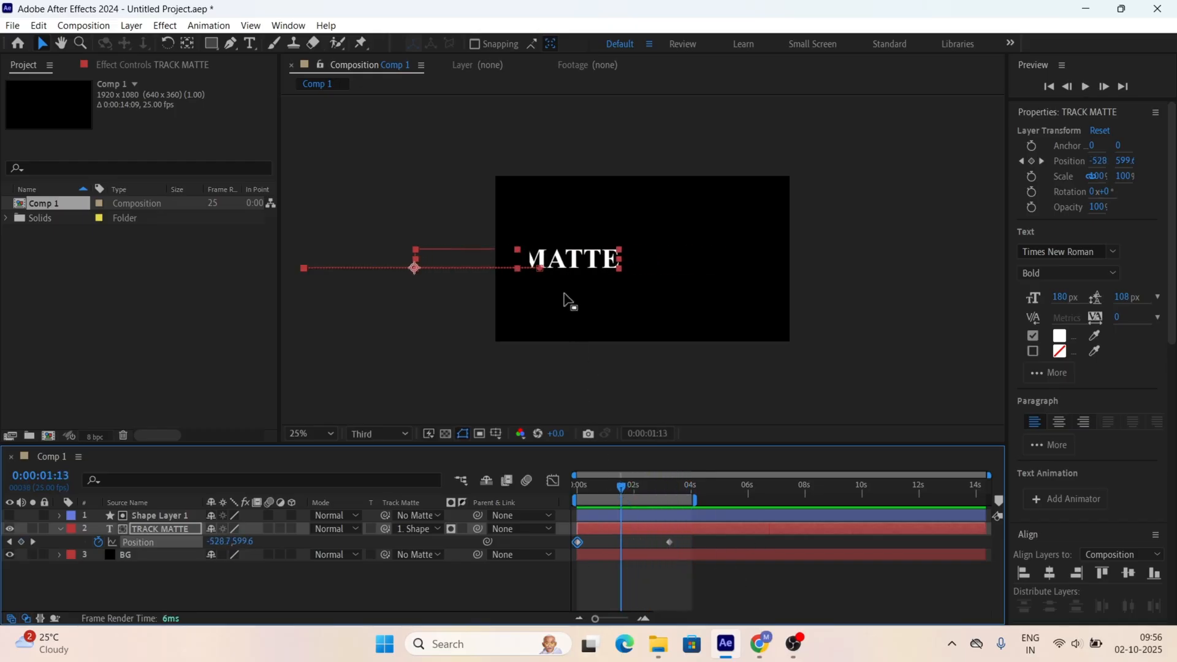
{"action": "left_click", "coordinate": [623, 153]}
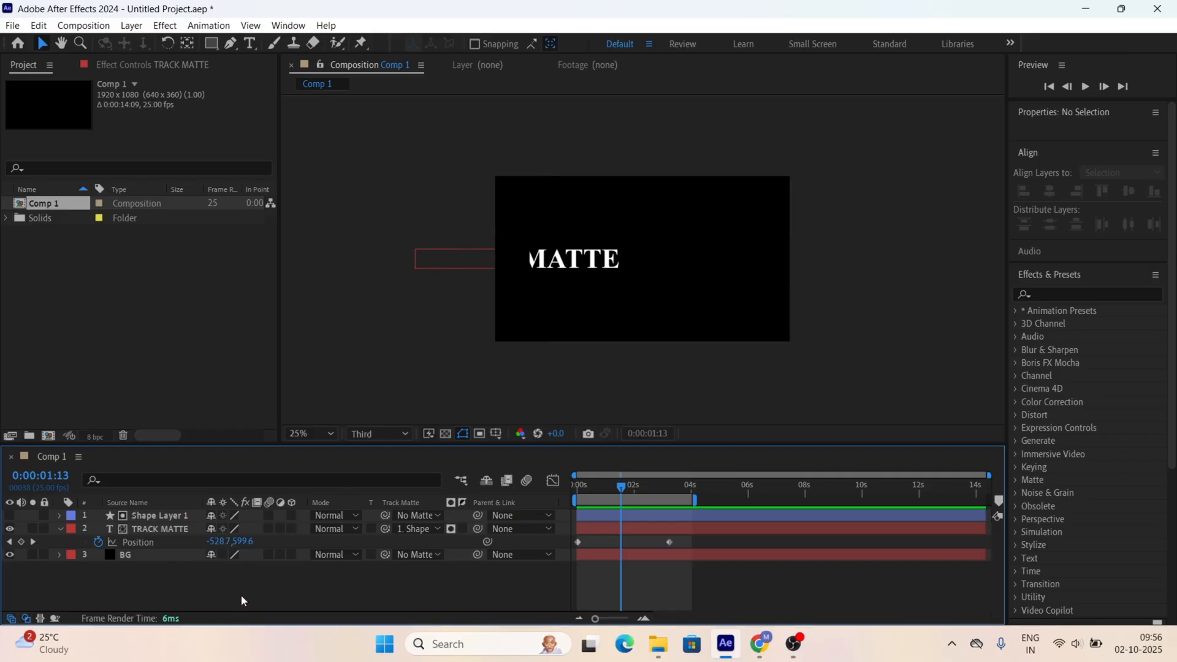
{"action": "left_click", "coordinate": [230, 44]}
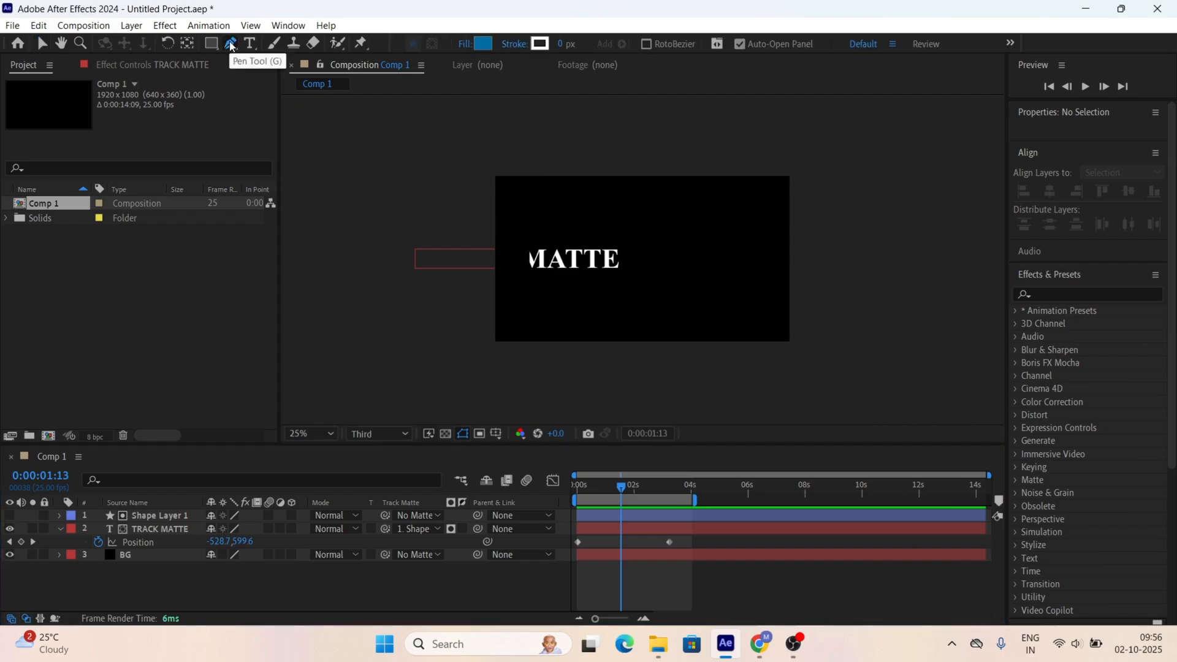
{"action": "left_click", "coordinate": [527, 238]}
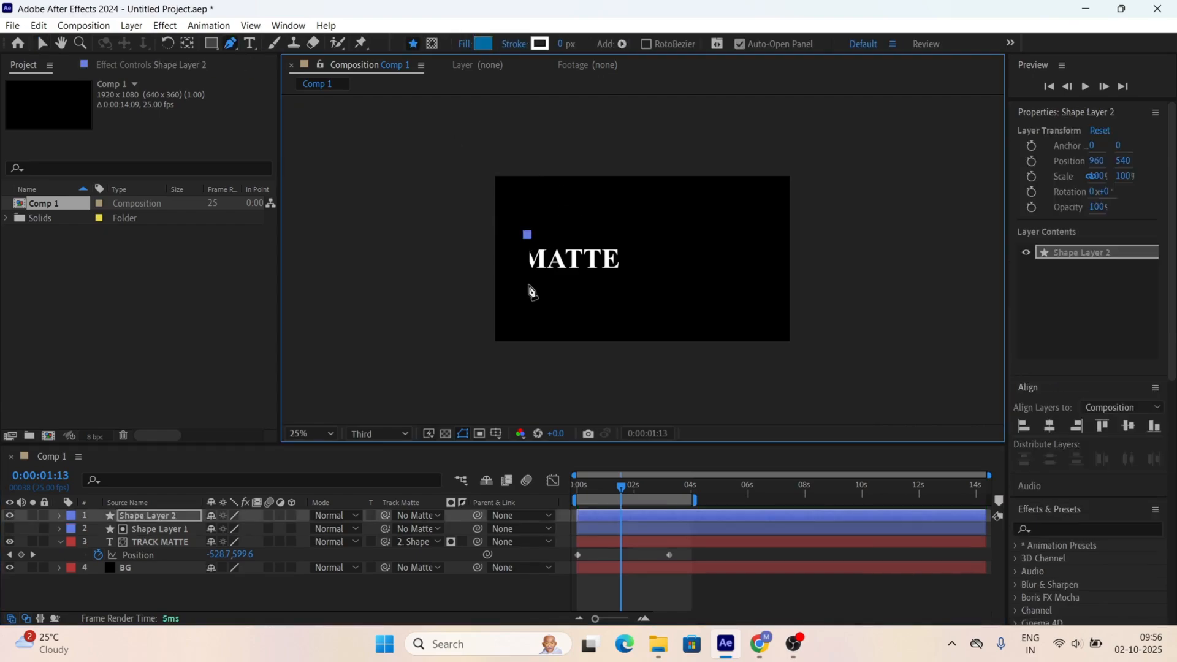
{"action": "left_click", "coordinate": [529, 284]}
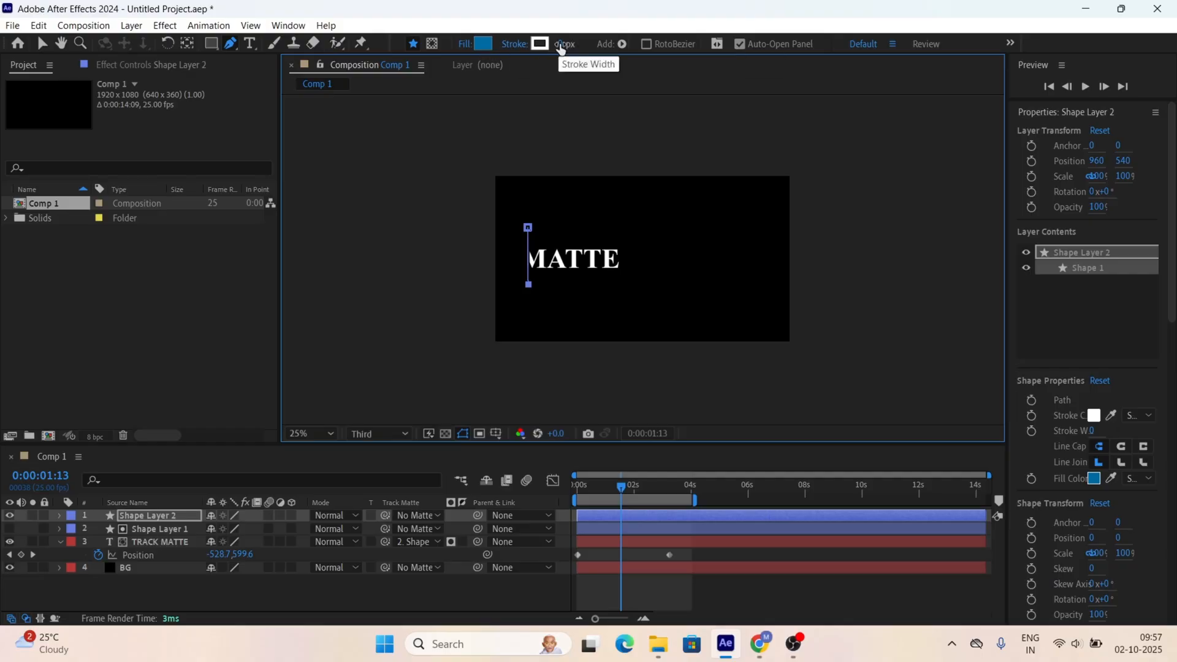
{"action": "left_click_drag", "start_coordinate": [560, 44], "coordinate": [590, 44]}
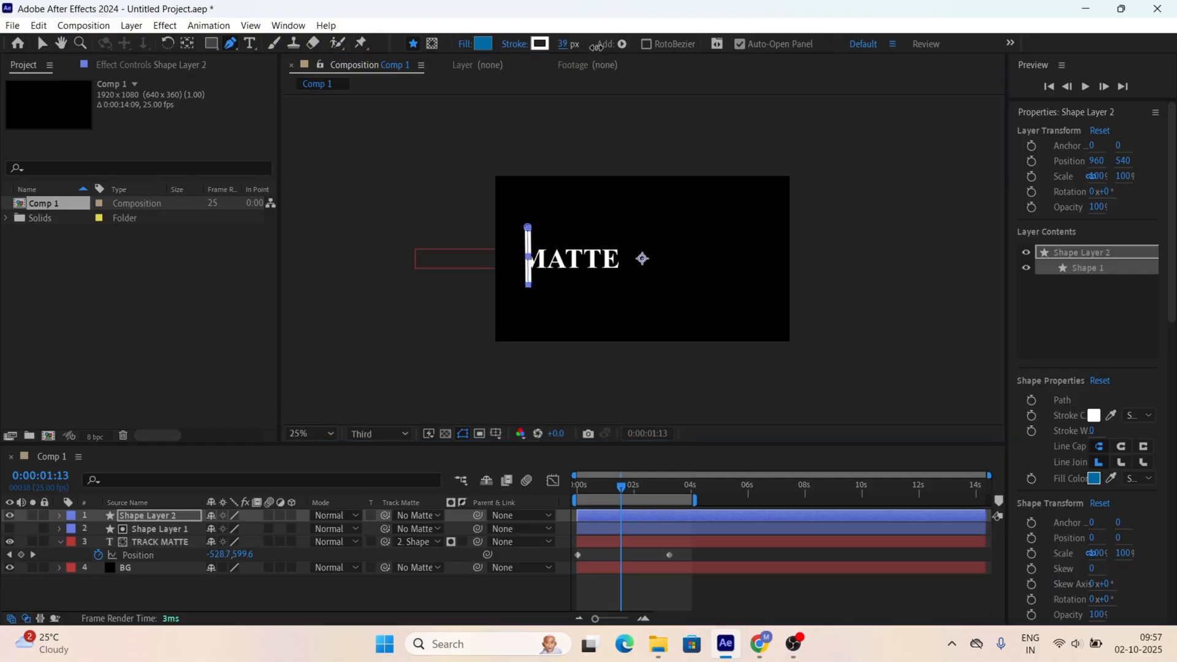
{"action": "left_click", "coordinate": [380, 595]}
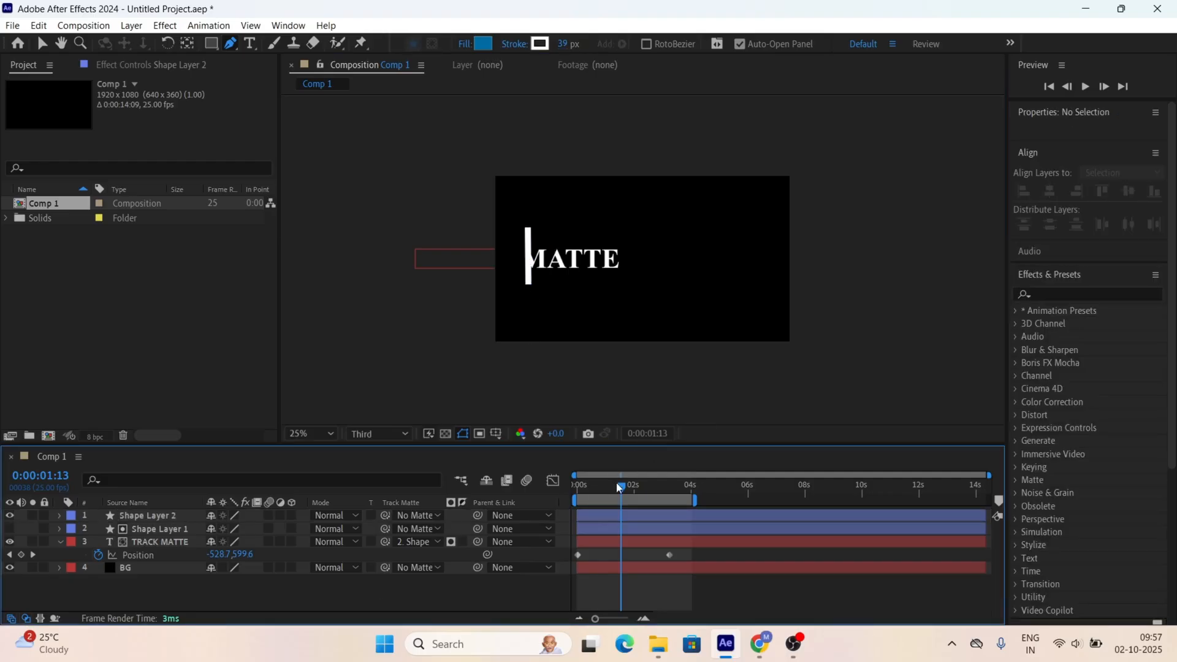
Step: Preview the text sliding out from behind the vertical line, starting at 0:00:00:00
{"action": "left_click_drag", "start_coordinate": [621, 485], "coordinate": [510, 498]}
{"action": "key", "text": "space"}
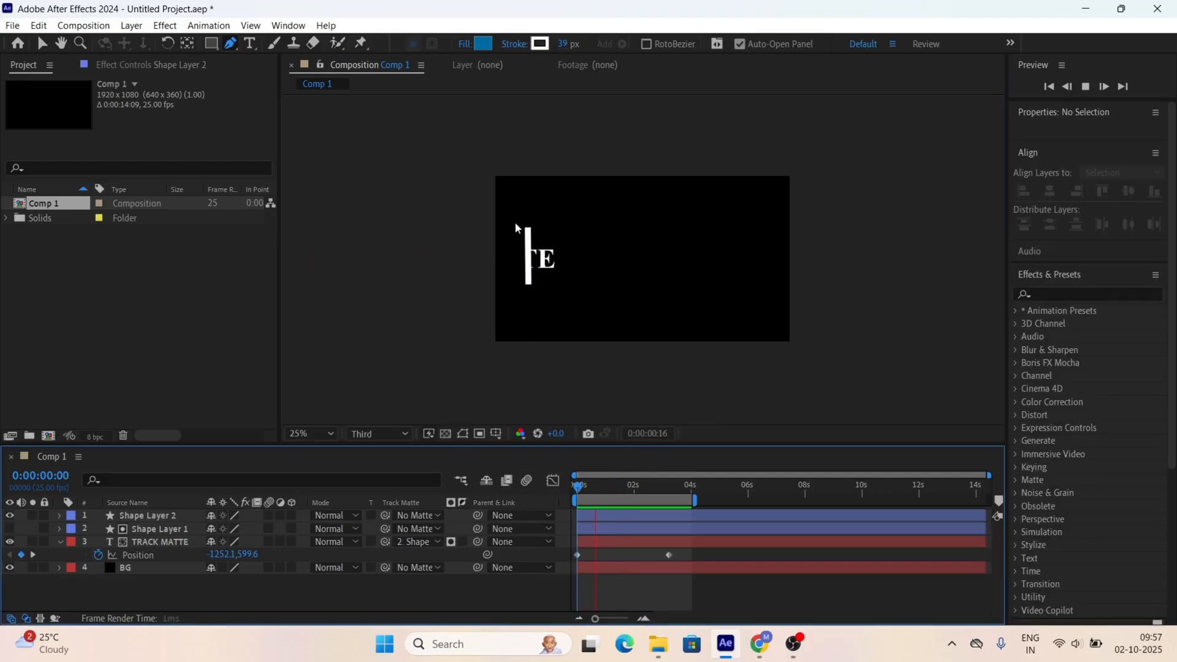
{"action": "key", "text": "space"}
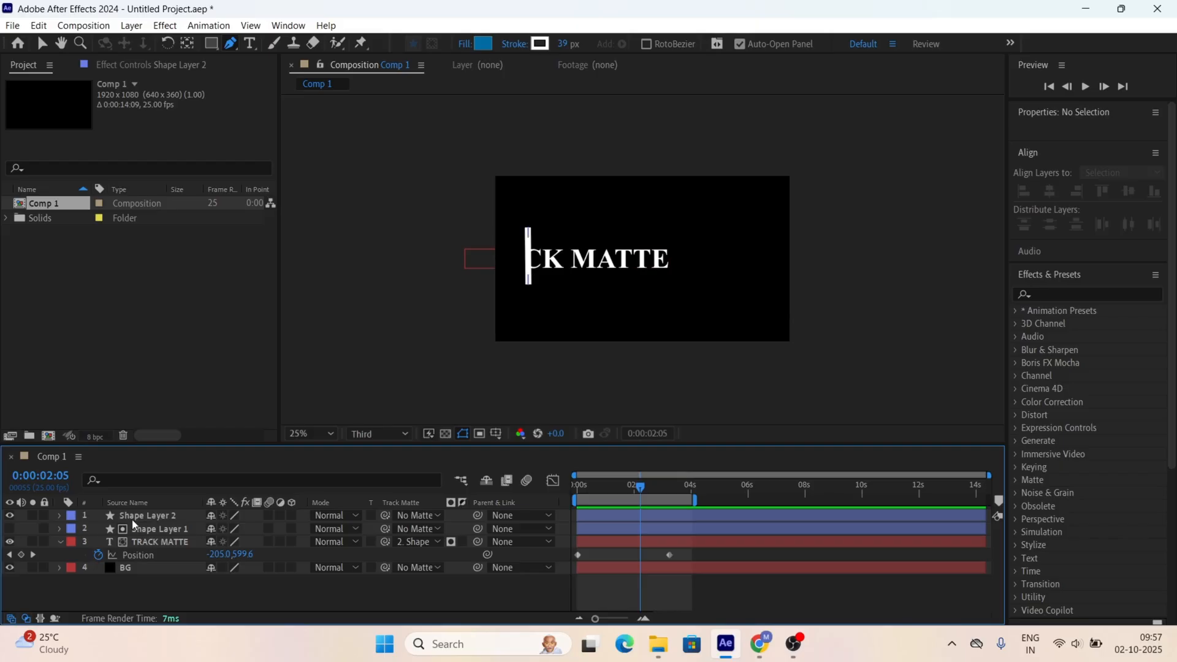
Step: Add Trim Paths to the contents of Shape Layer 2
{"action": "left_click", "coordinate": [59, 515]}
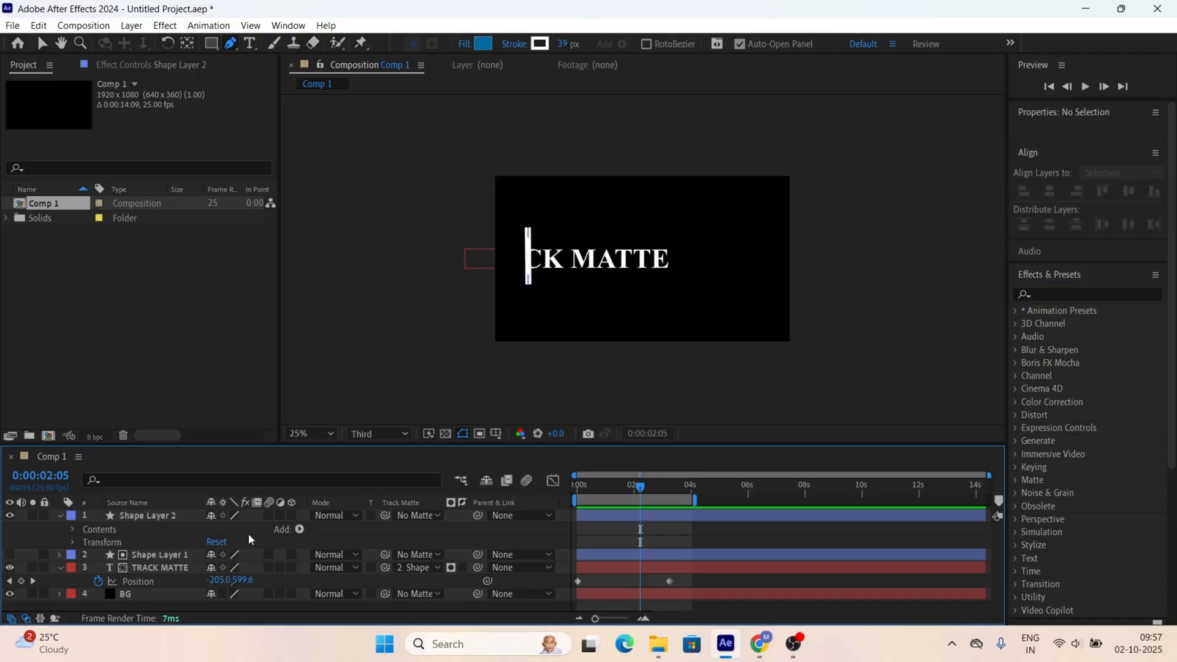
{"action": "left_click", "coordinate": [299, 530]}
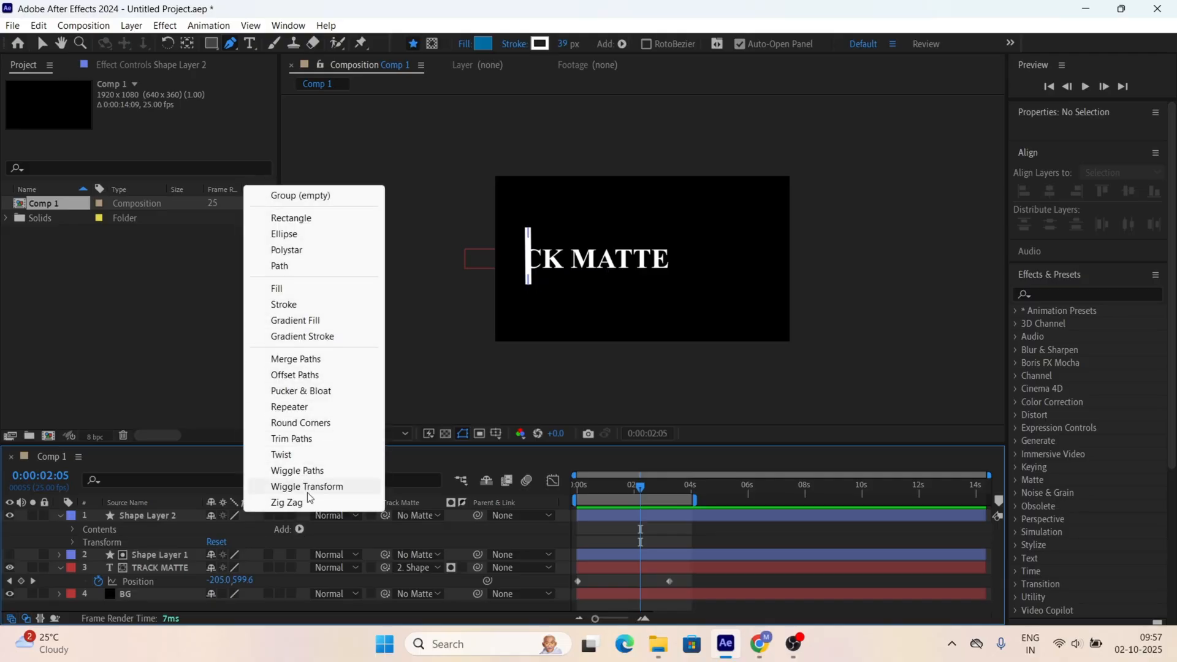
{"action": "left_click", "coordinate": [309, 440]}
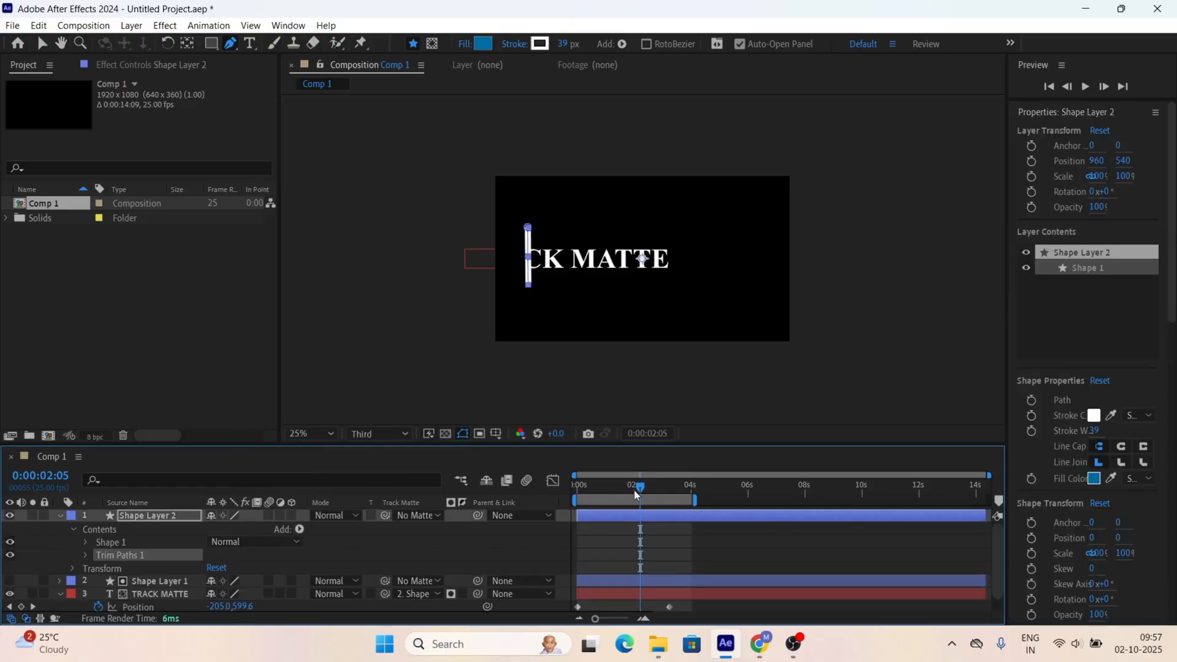
Step: Add Start and End keyframes to the line's Trim Paths at 0:00:01:04
{"action": "left_click_drag", "start_coordinate": [641, 487], "coordinate": [609, 498]}
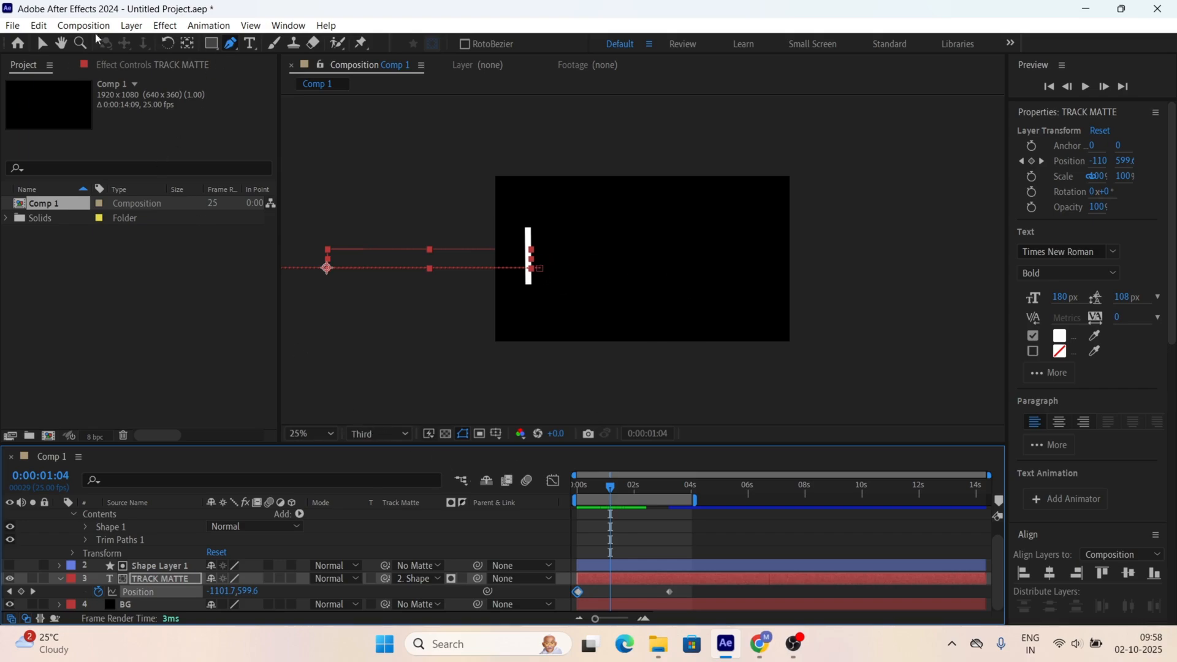
{"action": "left_click", "coordinate": [41, 43]}
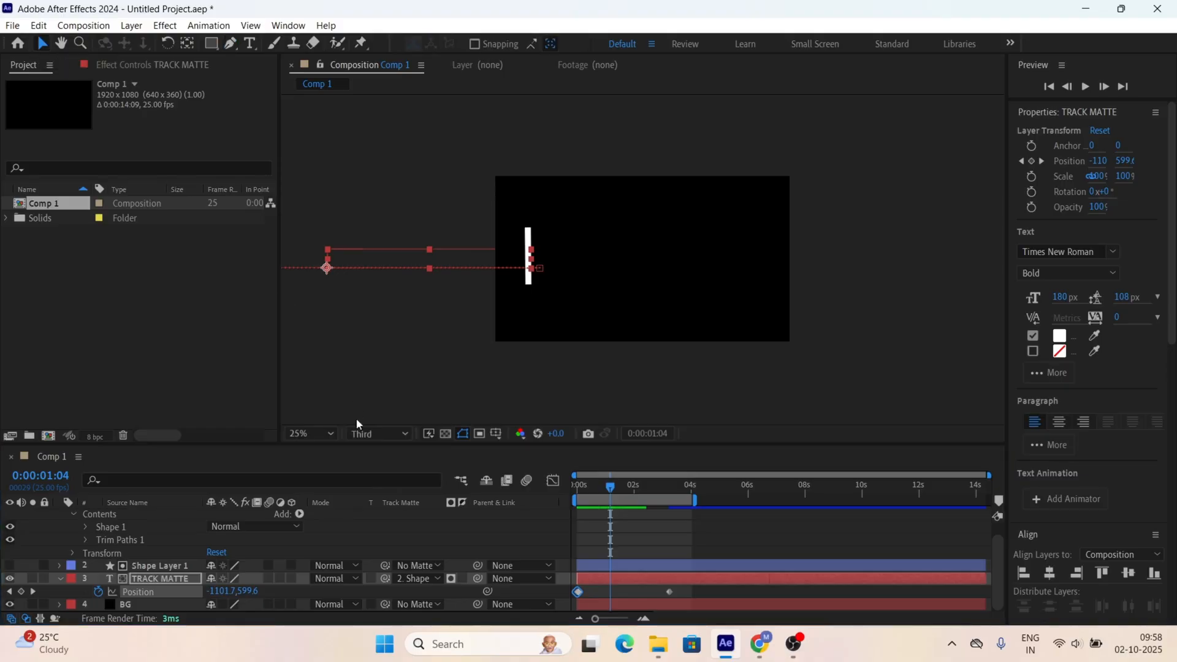
{"action": "scroll", "coordinate": [195, 553], "scroll_direction": "up", "scroll_amount": 1}
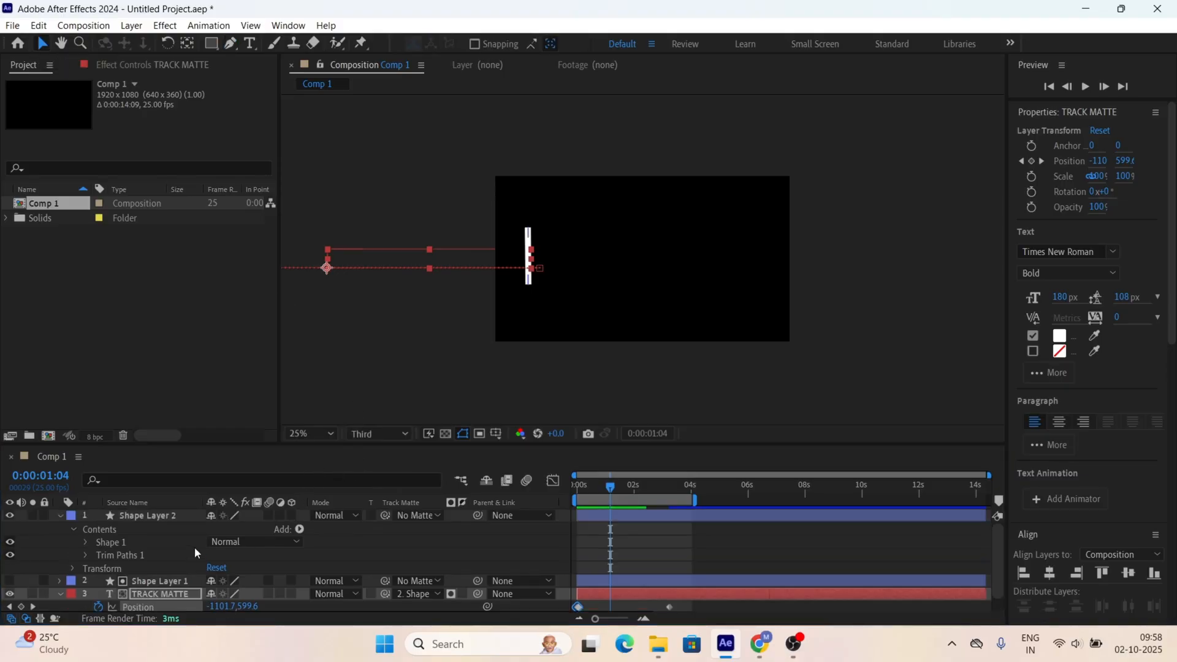
{"action": "left_click", "coordinate": [86, 554]}
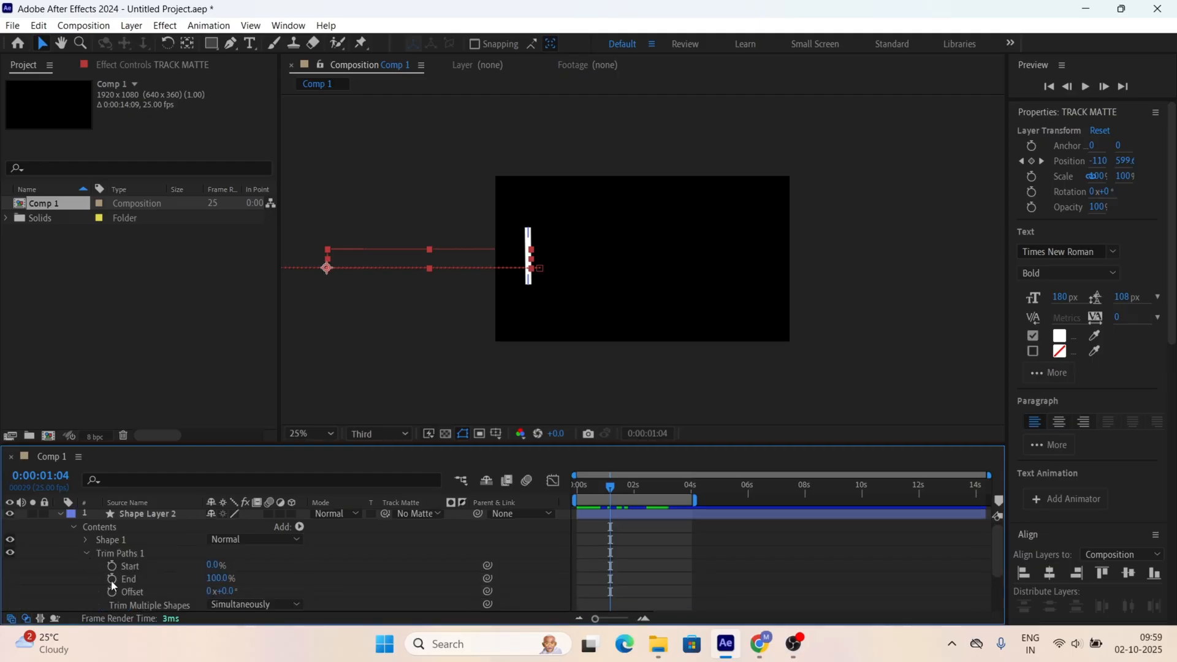
{"action": "left_click", "coordinate": [112, 579]}
{"action": "left_click", "coordinate": [111, 566]}
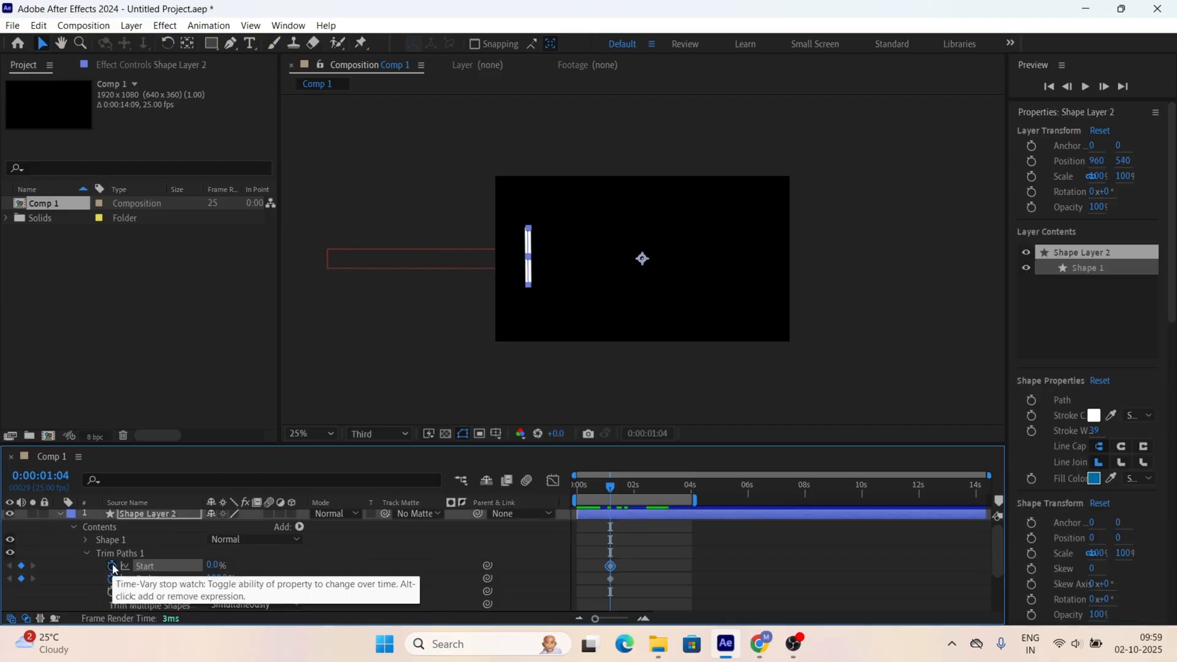
Step: Set both the Start and End of Trim Paths to 50% at 0:00:00:09
{"action": "key", "text": "F2"}
{"action": "left_click_drag", "start_coordinate": [609, 488], "coordinate": [587, 498]}
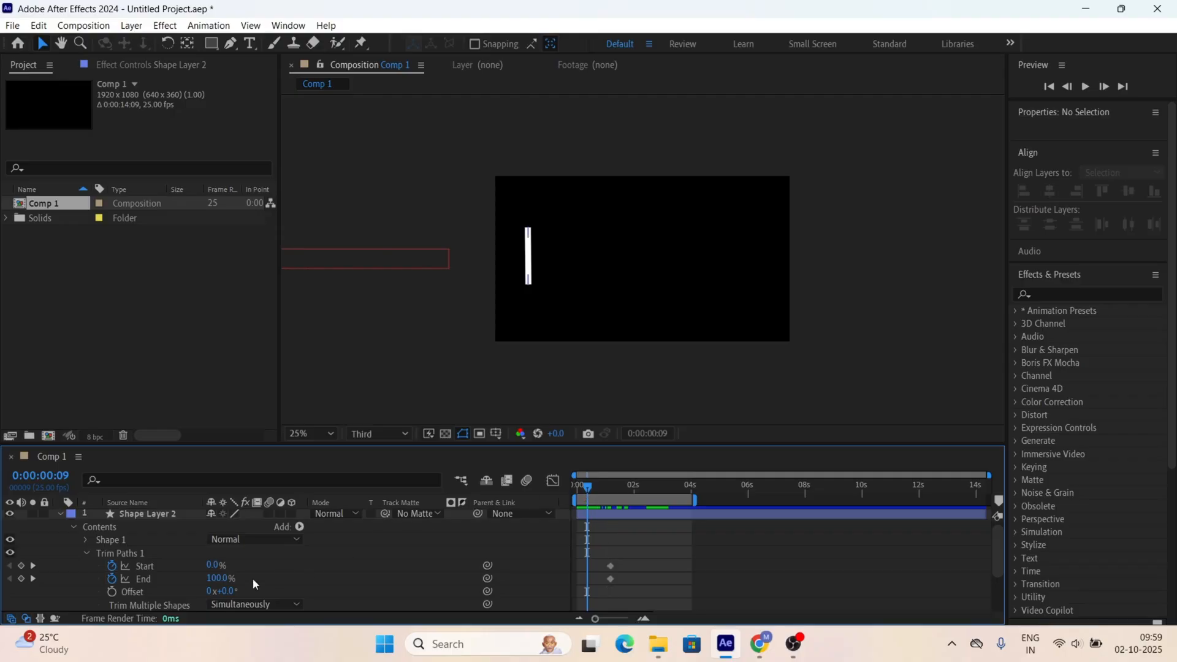
{"action": "left_click", "coordinate": [212, 564]}
{"action": "type", "text": "50"}
{"action": "key", "text": "Return"}
{"action": "left_click", "coordinate": [218, 579]}
{"action": "type", "text": "5"}
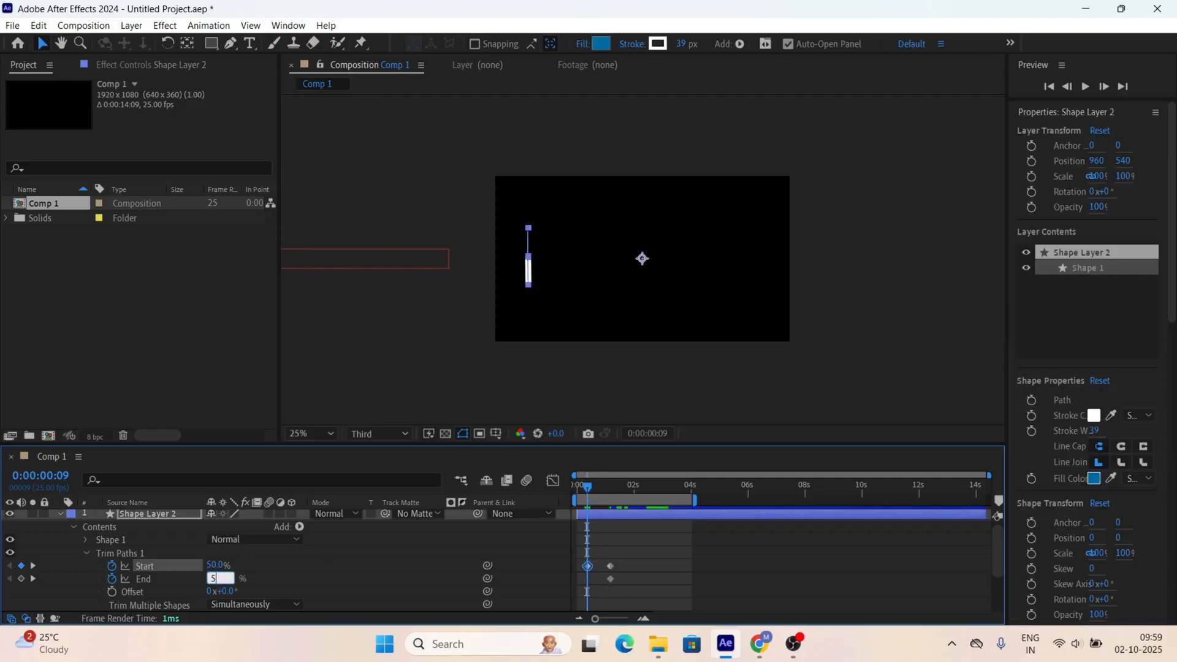
{"action": "key", "text": "Return"}
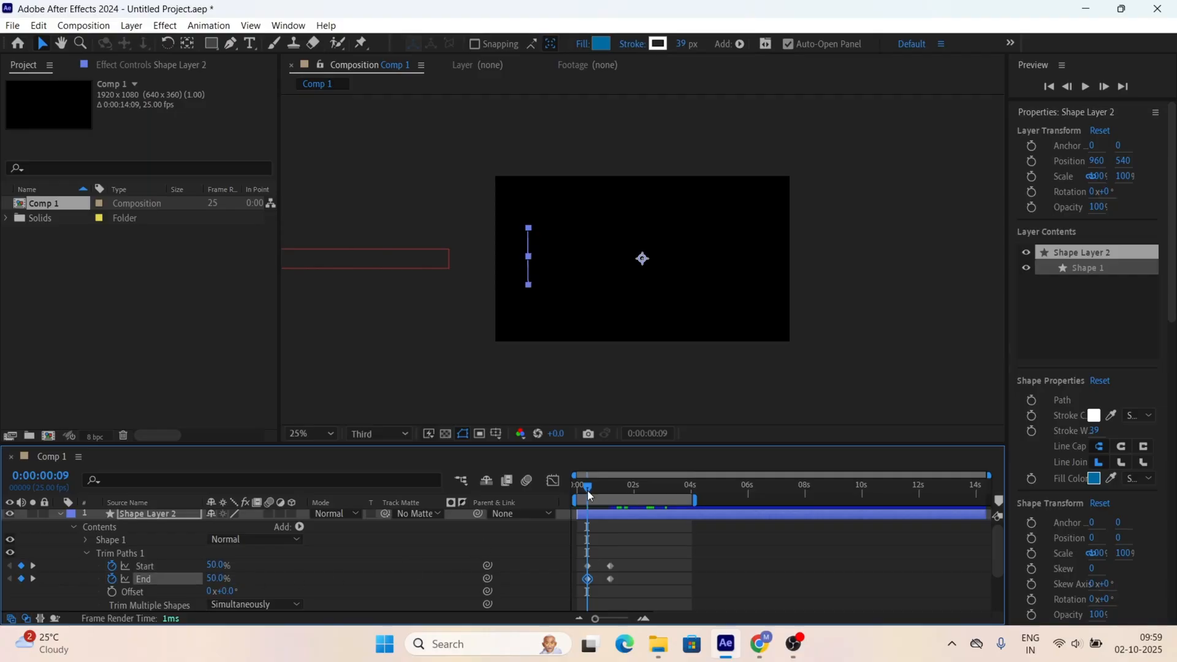
Step: Preview the line growing and the text reveal from 0:00:00:00
{"action": "left_click_drag", "start_coordinate": [588, 490], "coordinate": [509, 509]}
{"action": "left_click", "coordinate": [516, 568]}
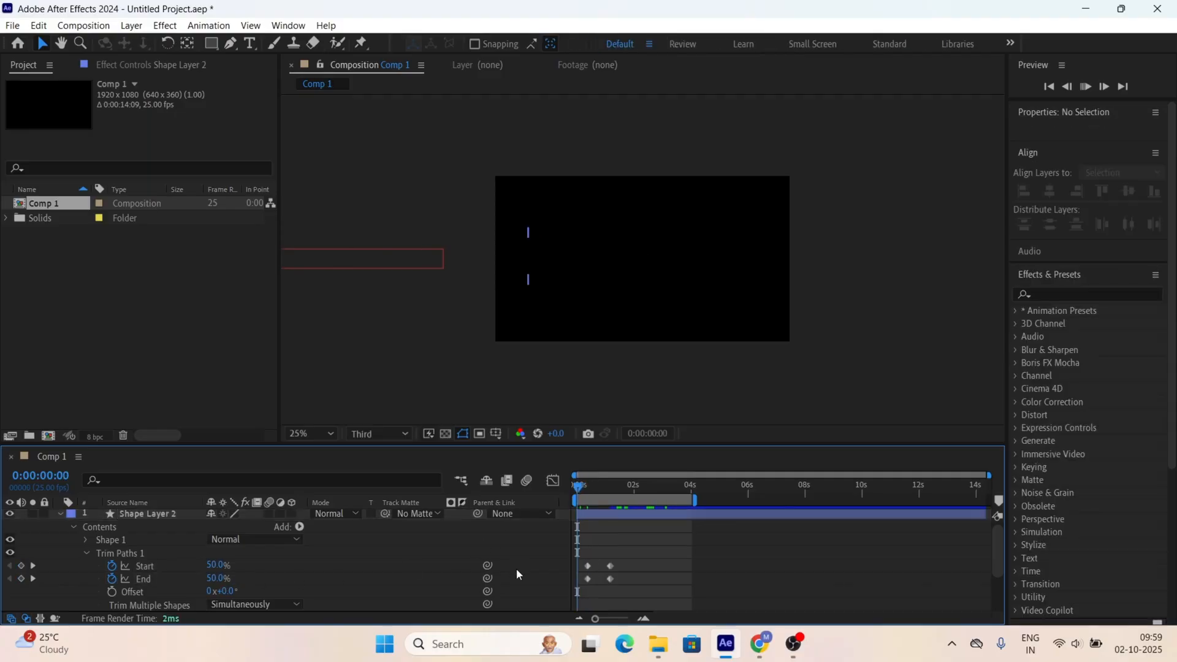
{"action": "key", "text": "space"}
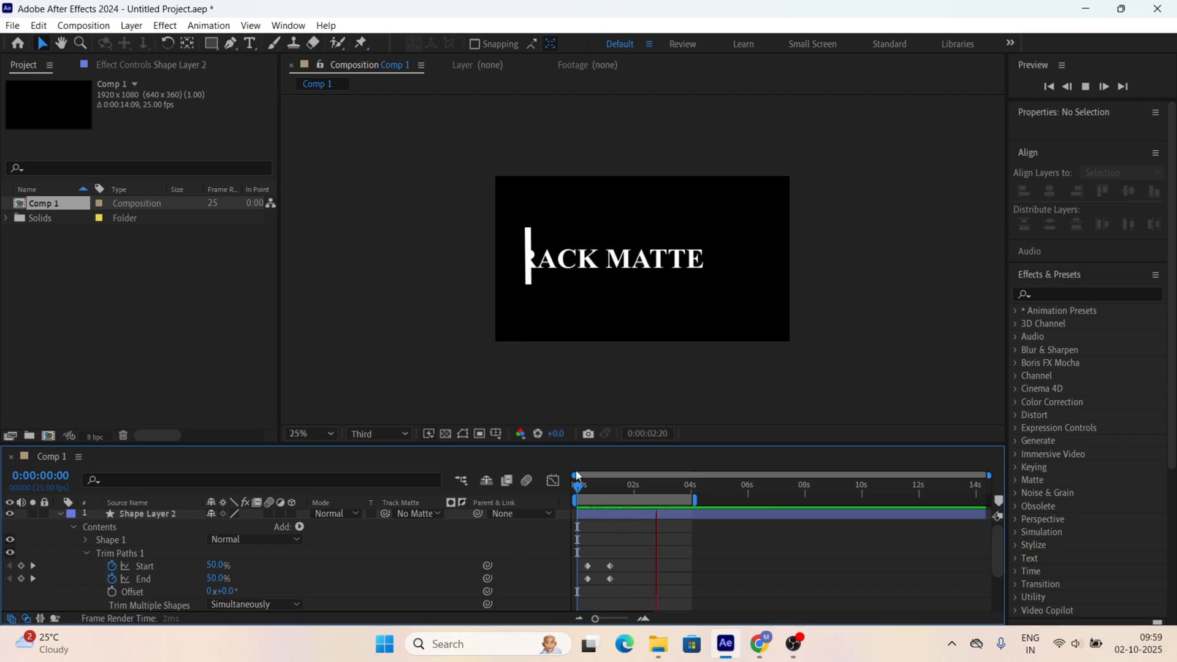
{"action": "key", "text": "space"}
{"action": "left_click", "coordinate": [579, 490]}
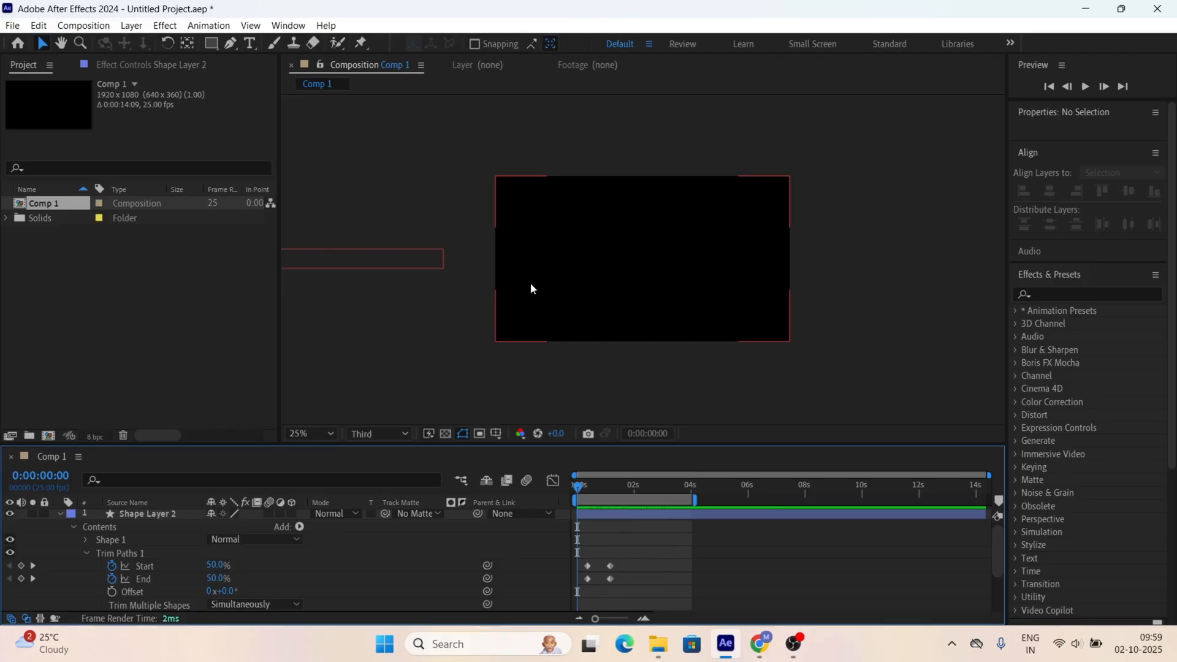
{"action": "key", "text": "space"}
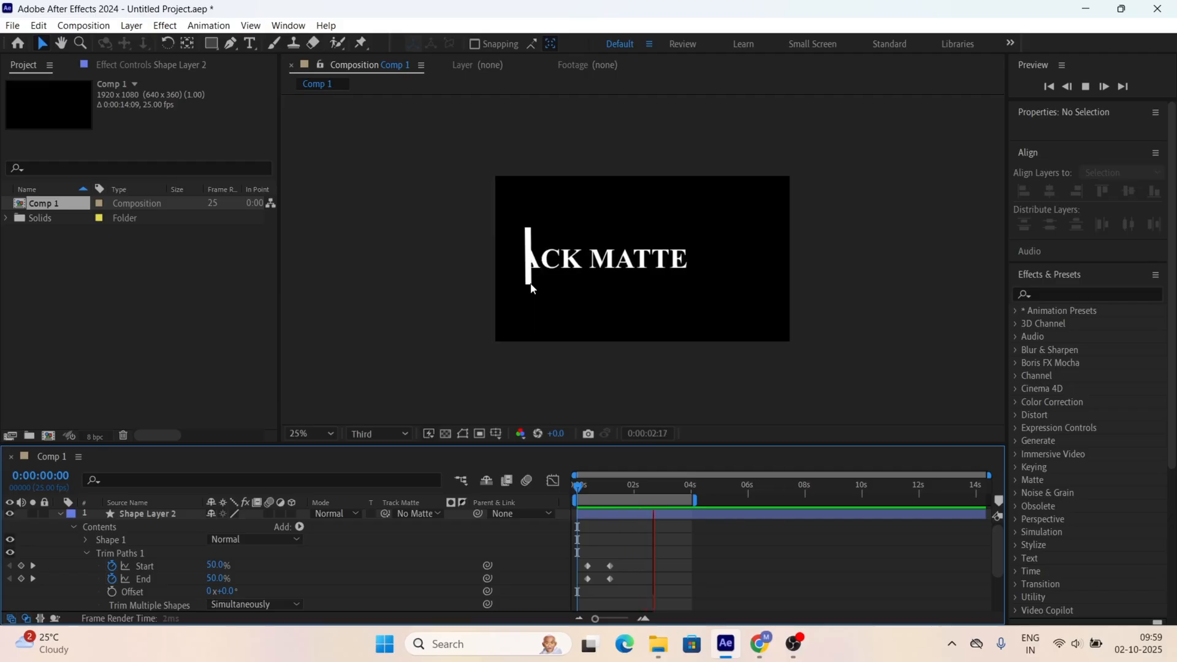
{"action": "key", "text": "space"}
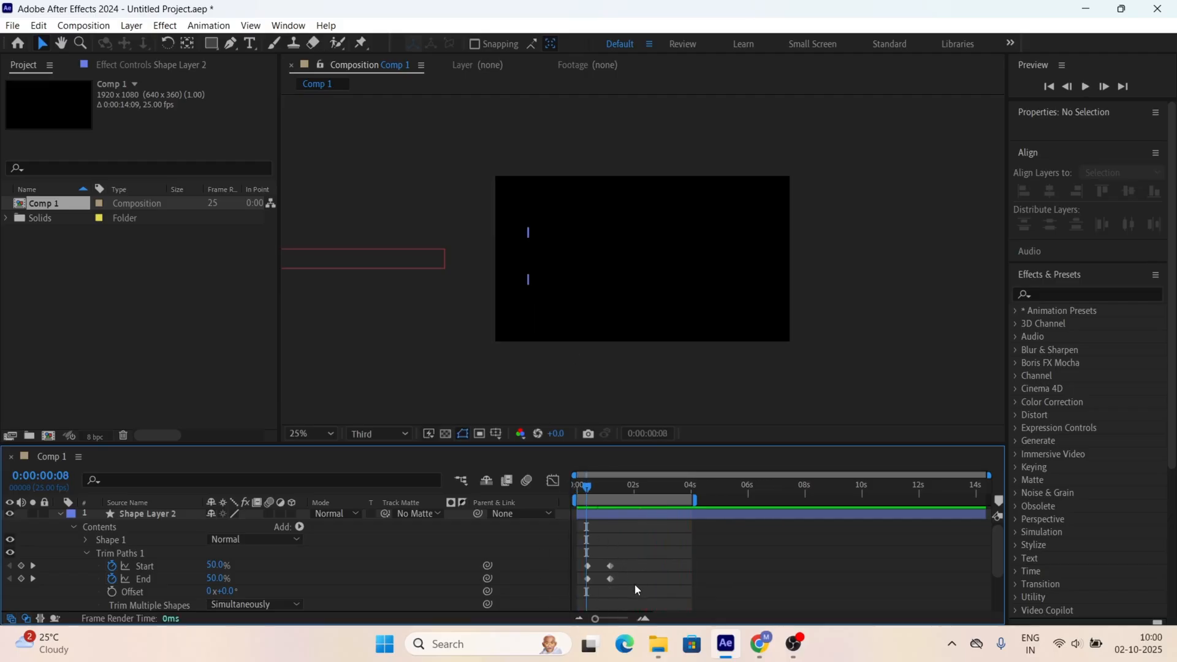
Step: Apply Easy Ease to all four Start and End keyframes of the line's Trim Paths
{"action": "left_click_drag", "start_coordinate": [637, 593], "coordinate": [580, 551]}
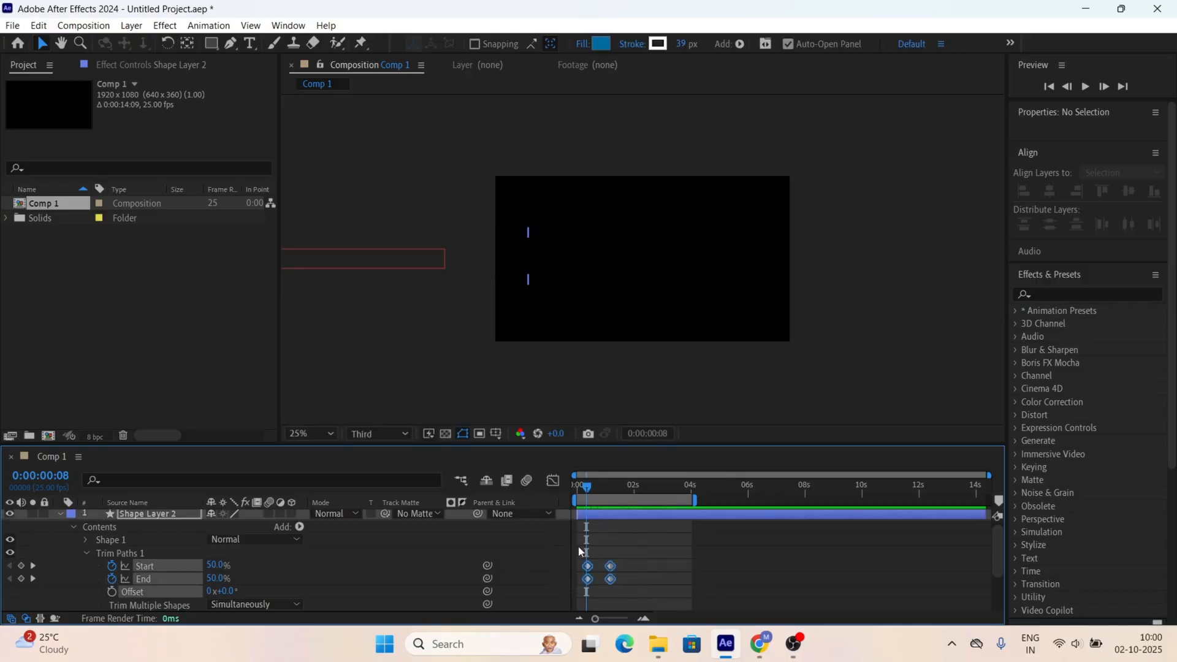
{"action": "right_click", "coordinate": [610, 569]}
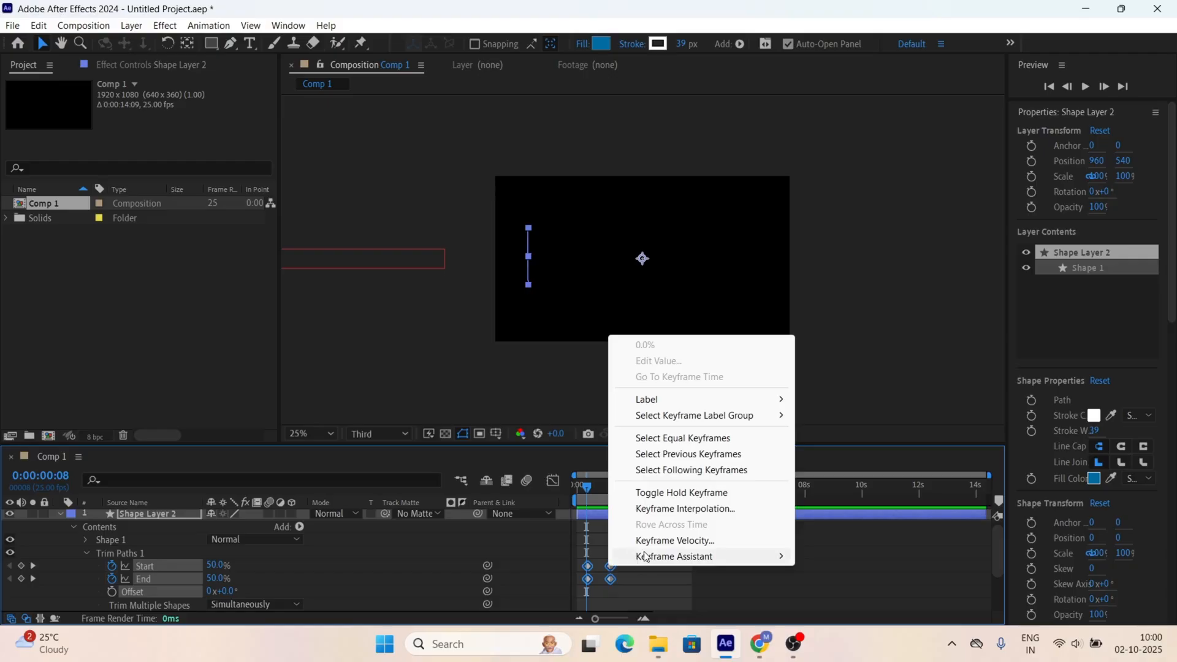
{"action": "mouse_move", "coordinate": [645, 555]}
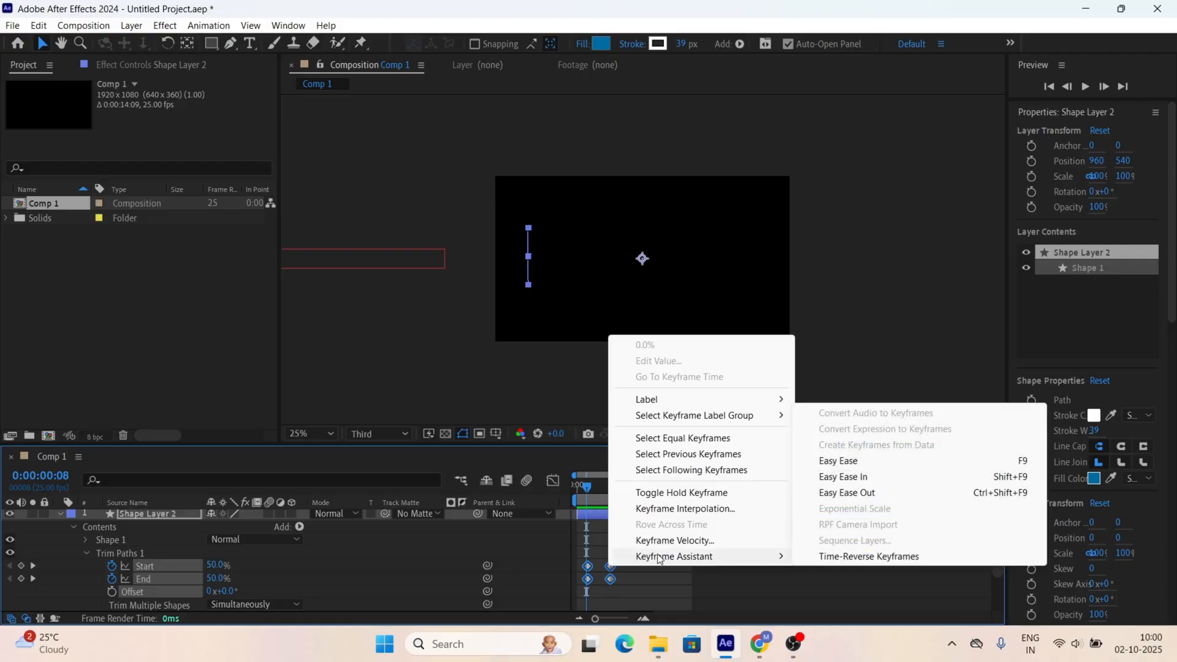
{"action": "left_click", "coordinate": [834, 467]}
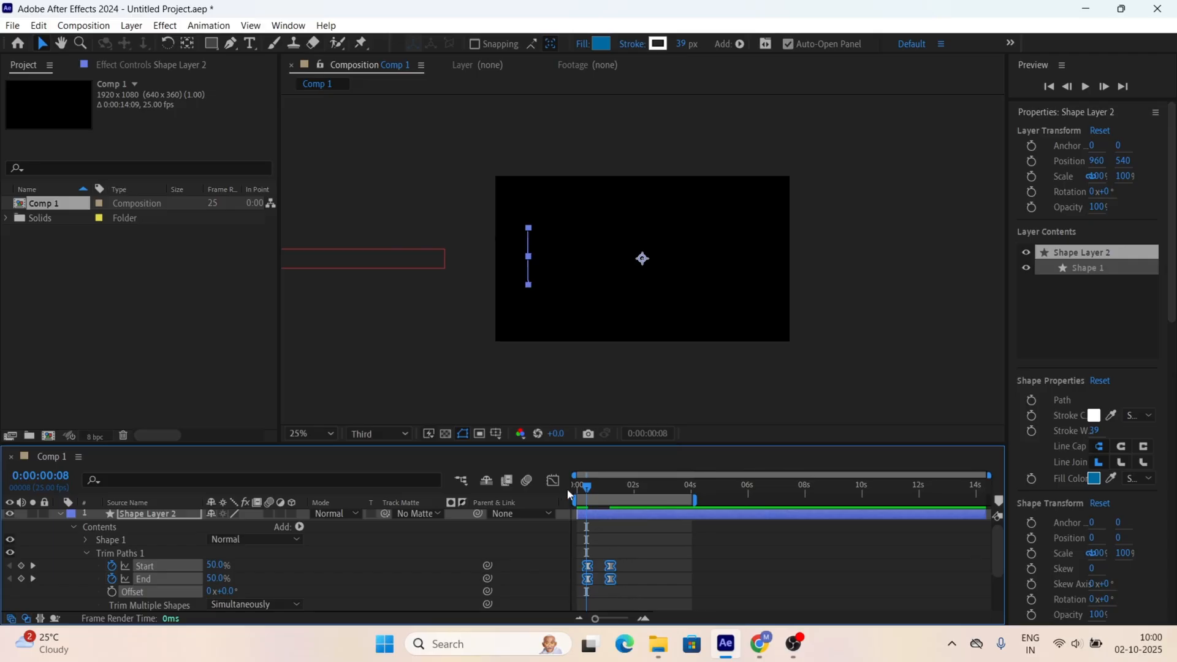
Step: Reshape the speed curves of the line's Trim Paths Start and End into a sharp peak midway between their keyframes
{"action": "left_click", "coordinate": [553, 481]}
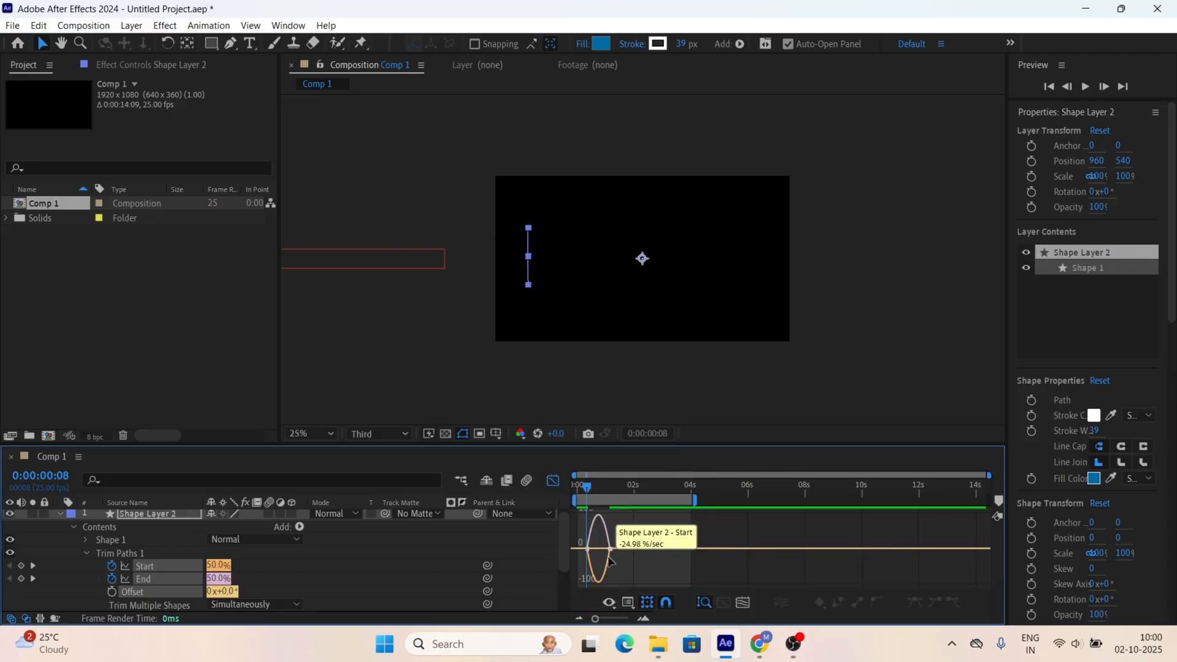
{"action": "scroll", "coordinate": [600, 557], "scroll_direction": "up", "scroll_amount": 4, "text": "alt"}
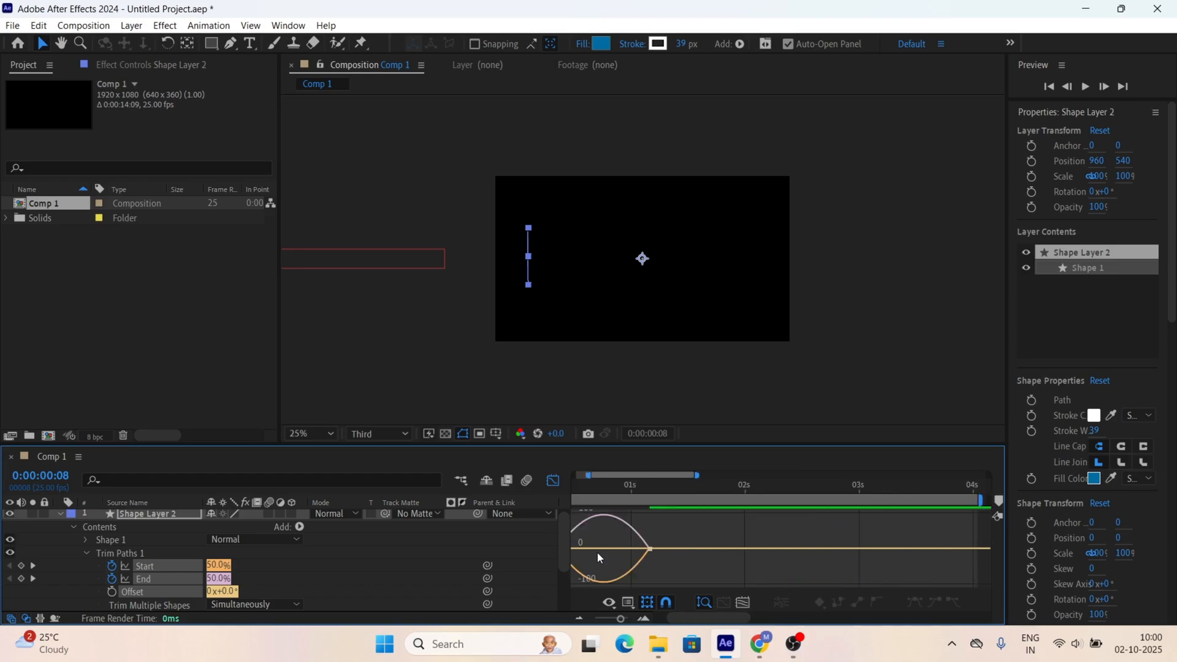
{"action": "left_click_drag", "start_coordinate": [693, 618], "coordinate": [681, 619]}
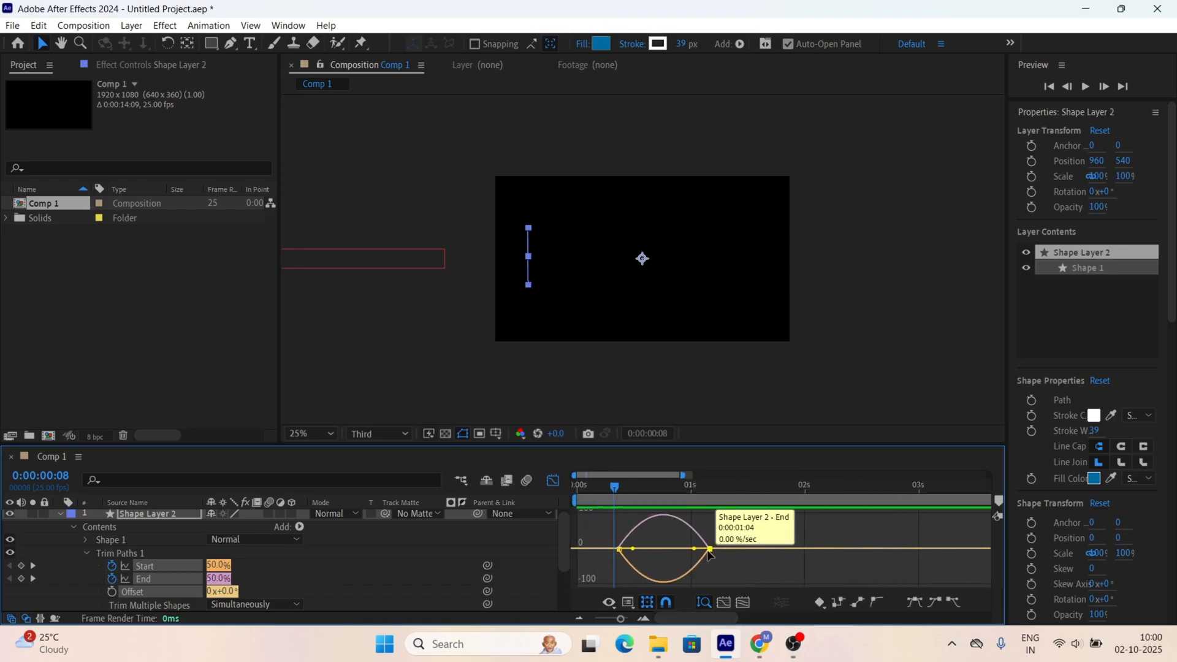
{"action": "left_click", "coordinate": [708, 552]}
{"action": "left_click_drag", "start_coordinate": [708, 552], "coordinate": [669, 564]}
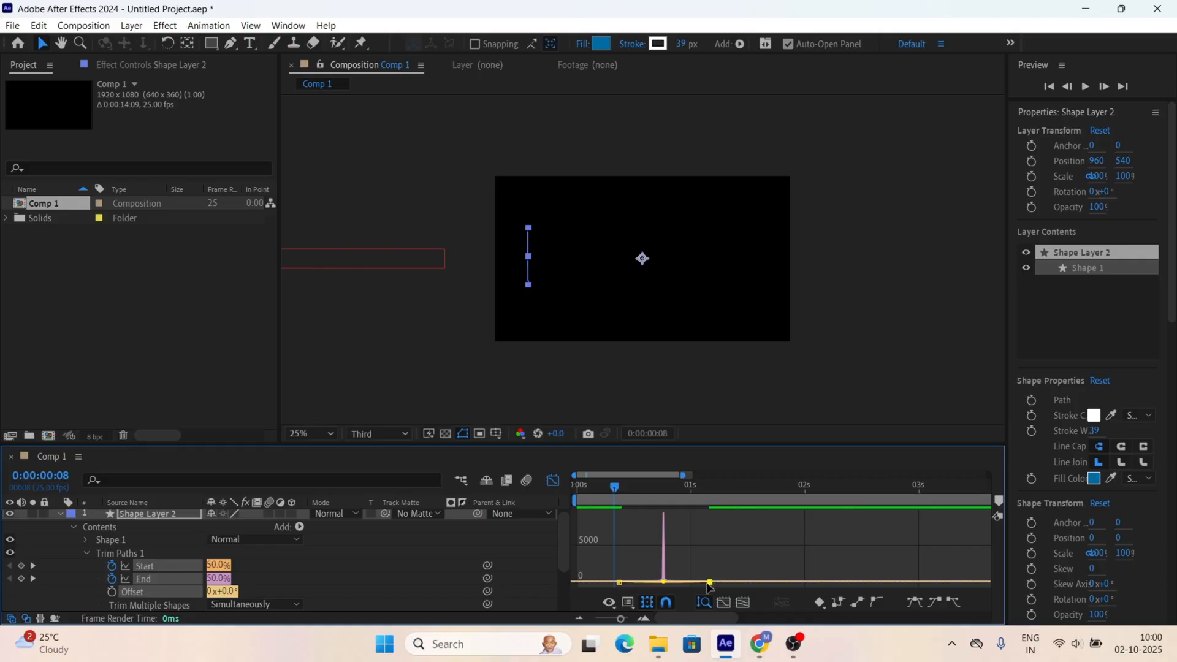
{"action": "left_click", "coordinate": [709, 582]}
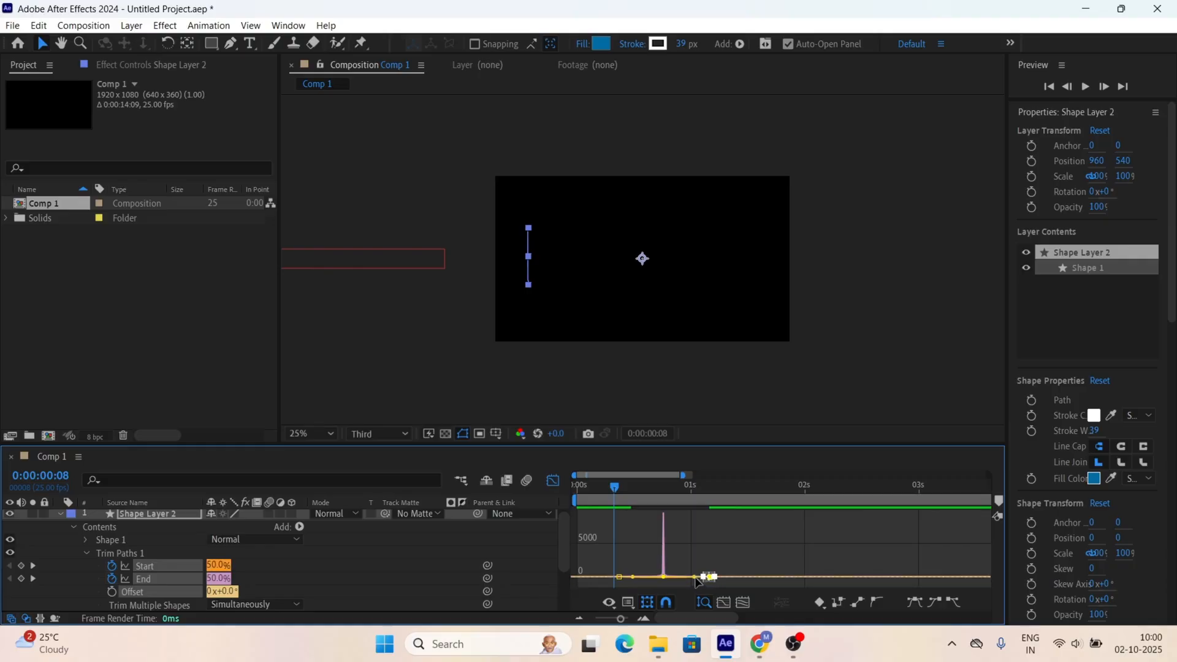
{"action": "left_click_drag", "start_coordinate": [695, 577], "coordinate": [671, 580]}
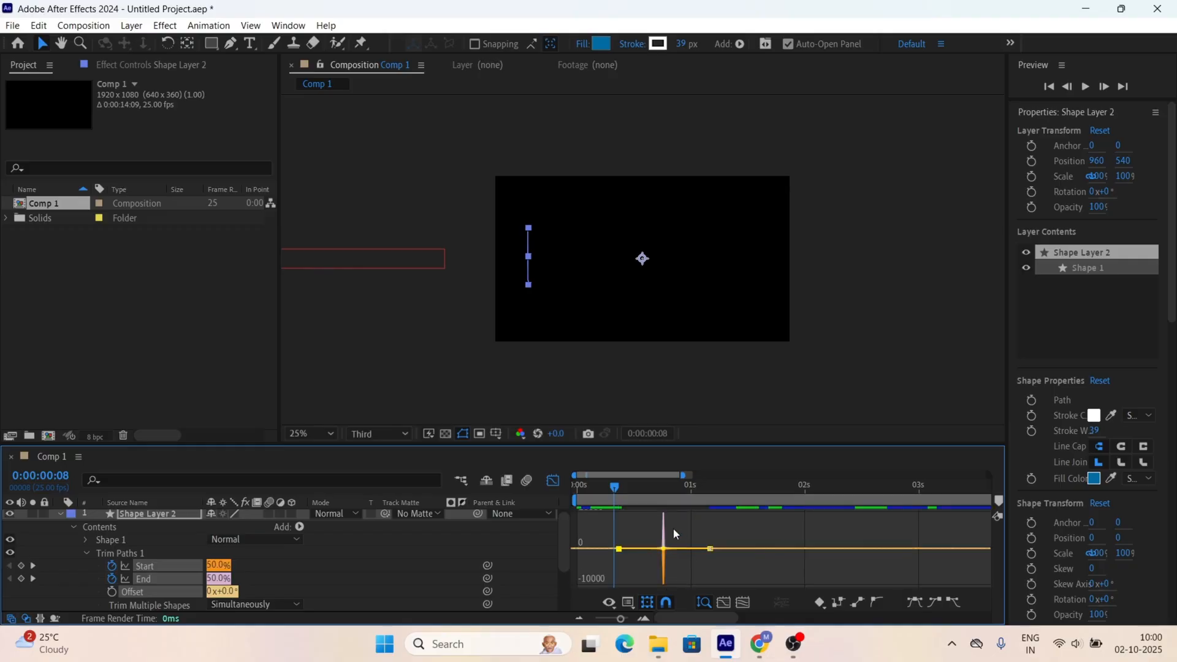
Step: Preview the line's new easing with the text reveal, replaying it from 0:00:00:03, and close the speed graph
{"action": "key", "text": "space"}
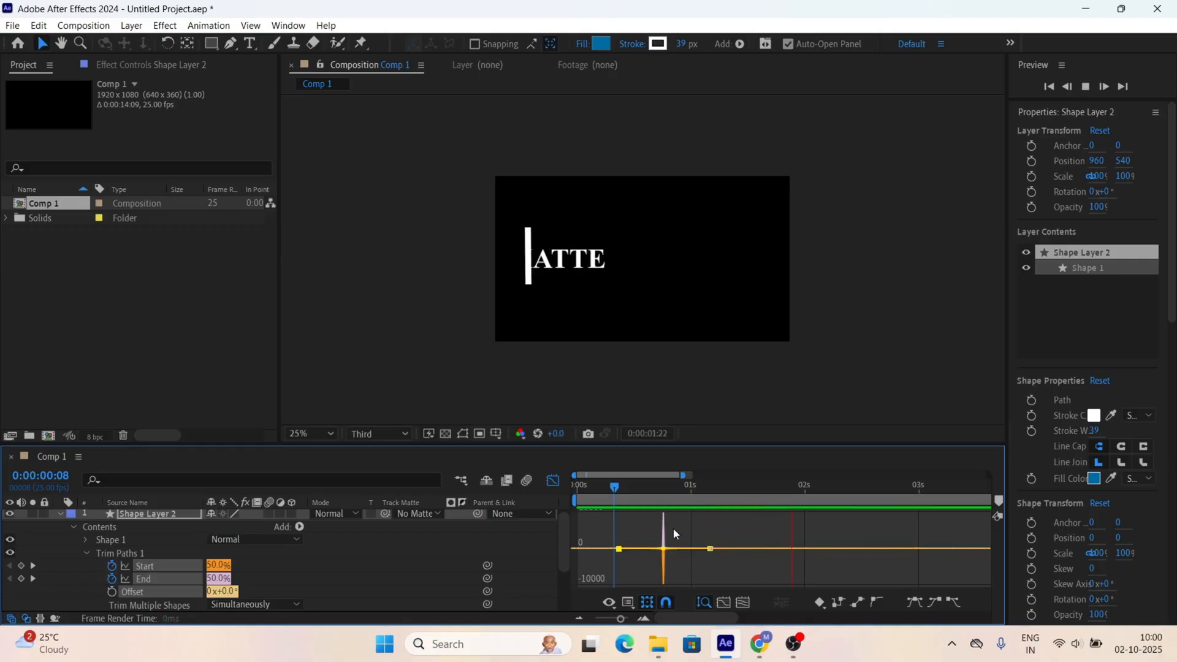
{"action": "key", "text": "space"}
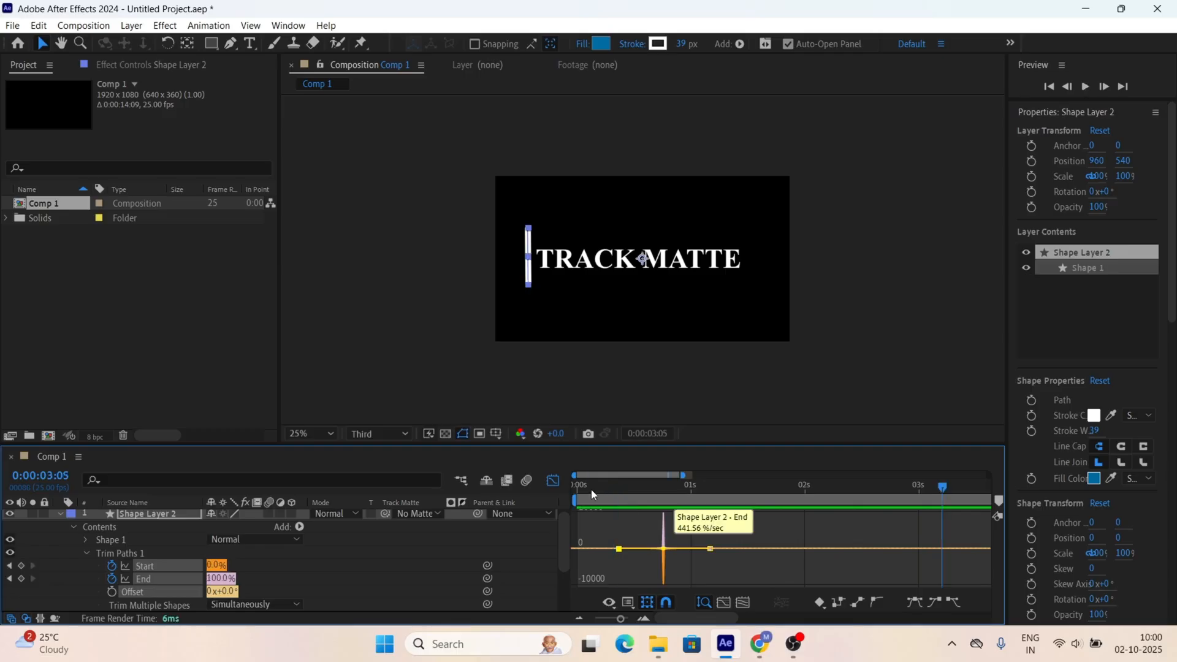
{"action": "left_click", "coordinate": [591, 489]}
{"action": "key", "text": "space"}
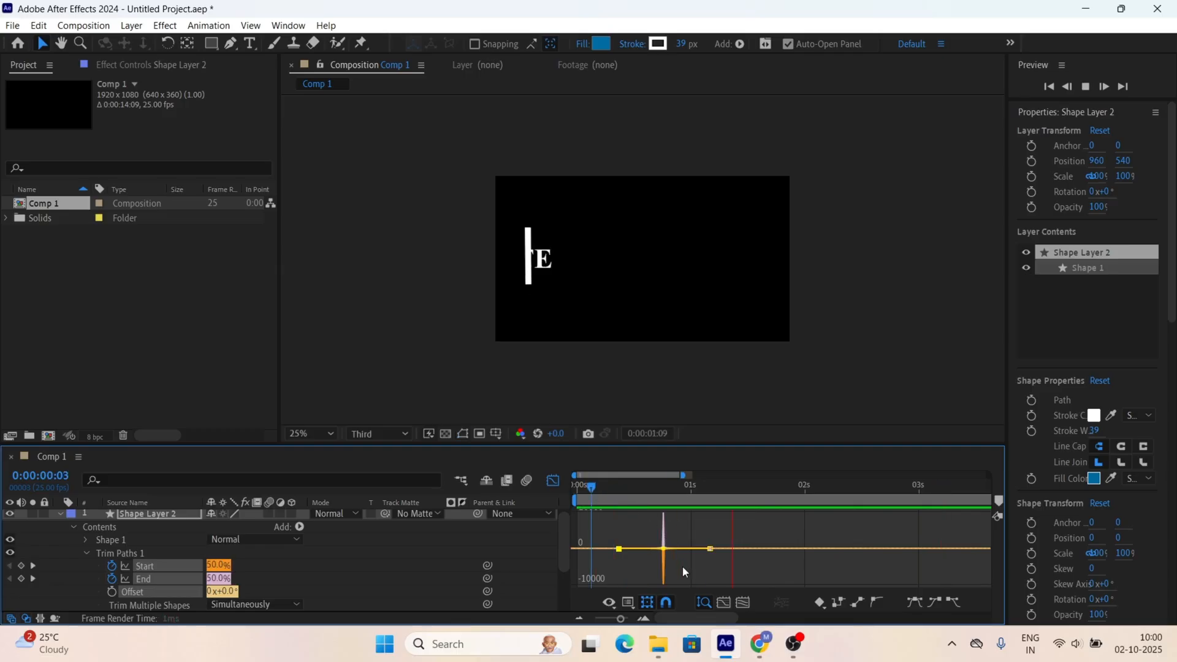
{"action": "key", "text": "space"}
{"action": "left_click", "coordinate": [552, 480]}
Step: Apply Easy Ease to all Position keyframes of the TRACK MATTE text layer
{"action": "scroll", "coordinate": [402, 551], "scroll_direction": "down", "scroll_amount": 2}
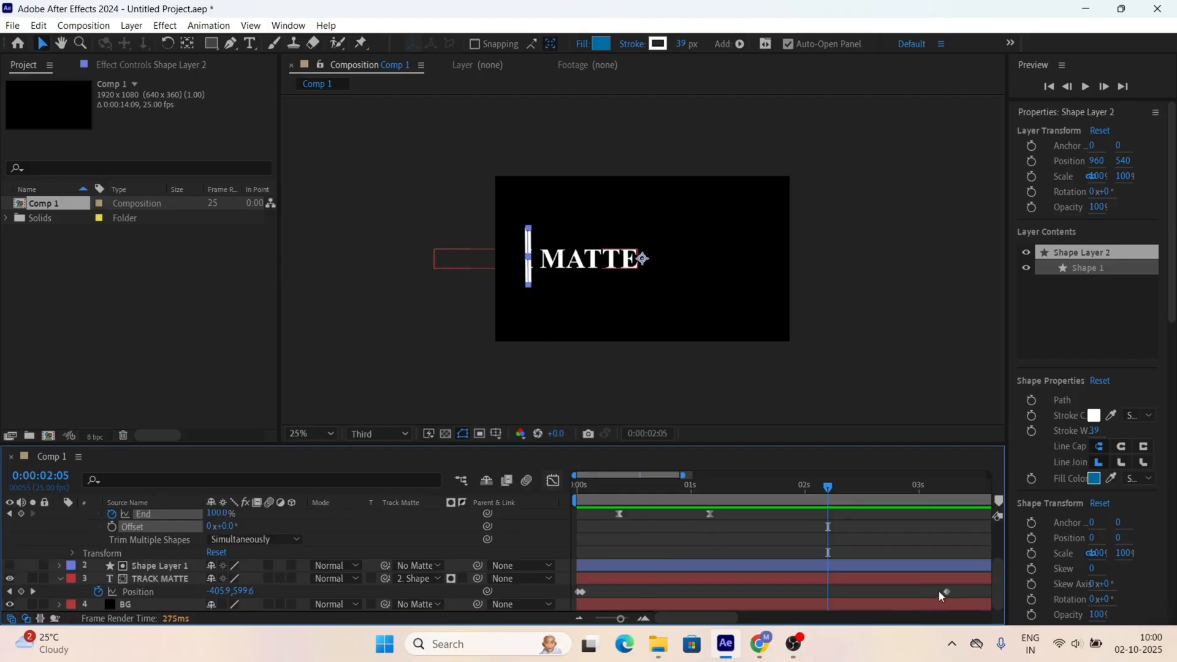
{"action": "left_click", "coordinate": [771, 589]}
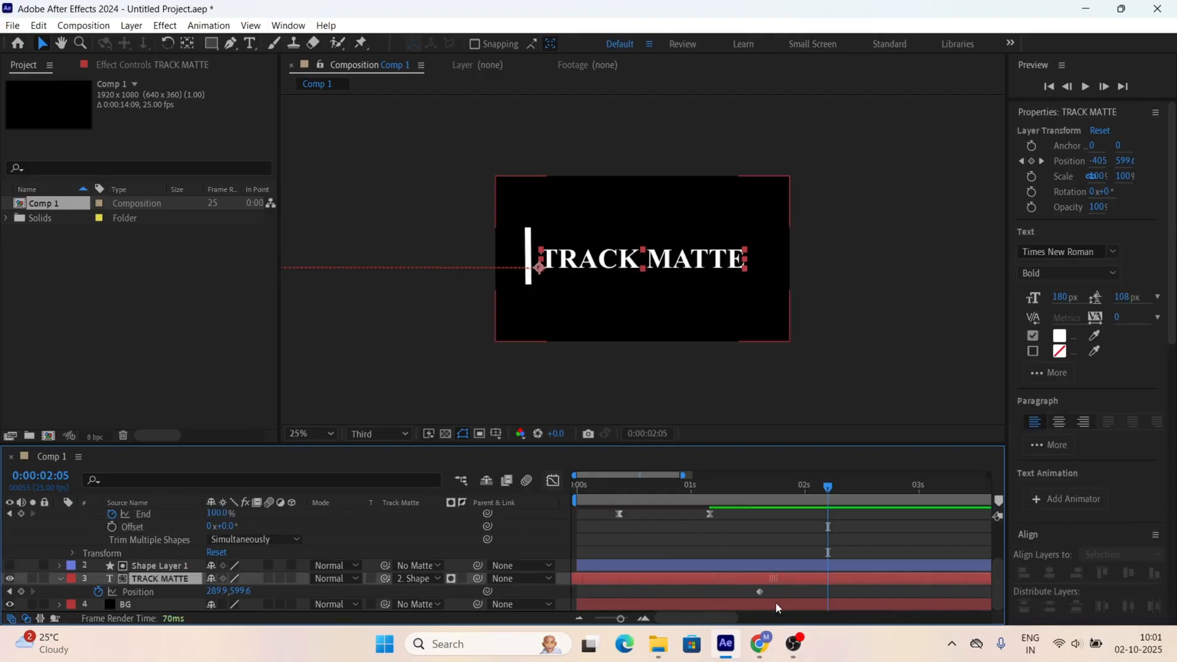
{"action": "left_click_drag", "start_coordinate": [969, 588], "coordinate": [564, 597]}
{"action": "right_click", "coordinate": [580, 592]}
{"action": "mouse_move", "coordinate": [650, 580]}
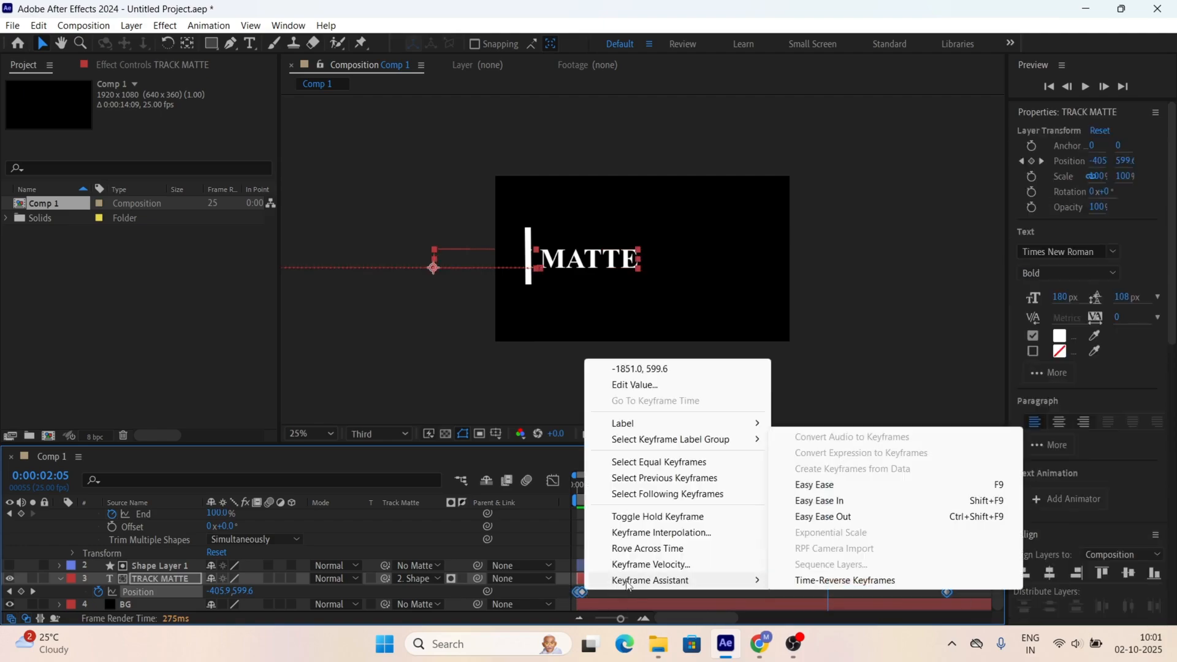
{"action": "left_click", "coordinate": [849, 501]}
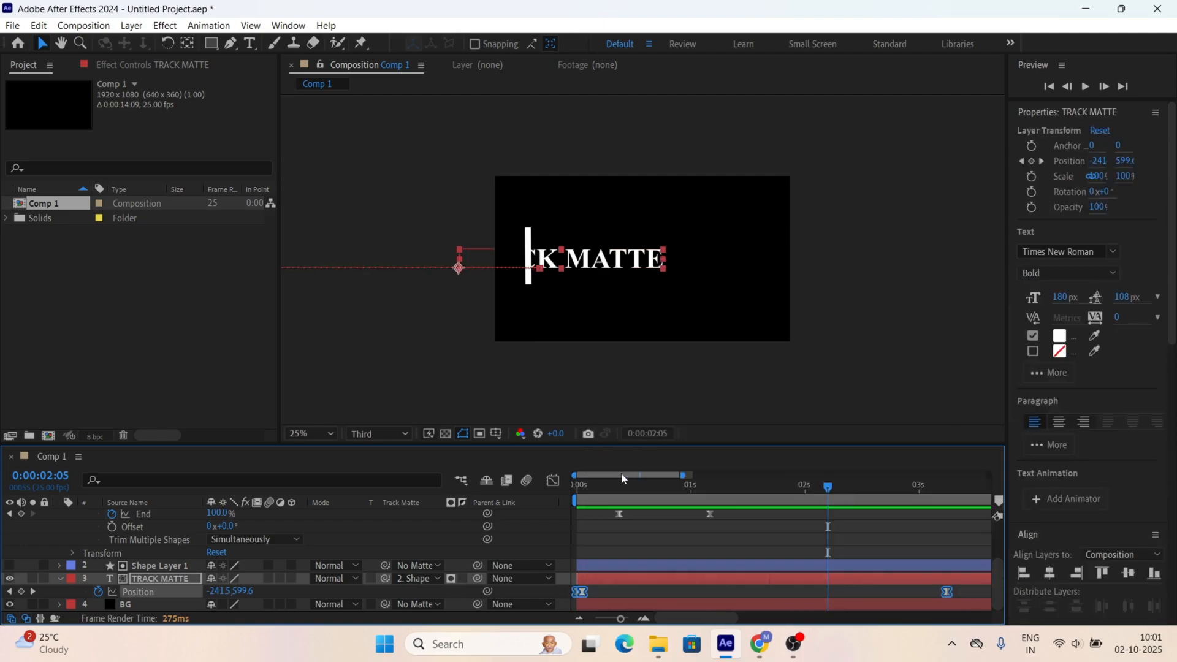
Step: Extend the last Position keyframe's incoming speed handle on TRACK MATTE toward the start for an early fast slide, and preview it
{"action": "left_click", "coordinate": [552, 481]}
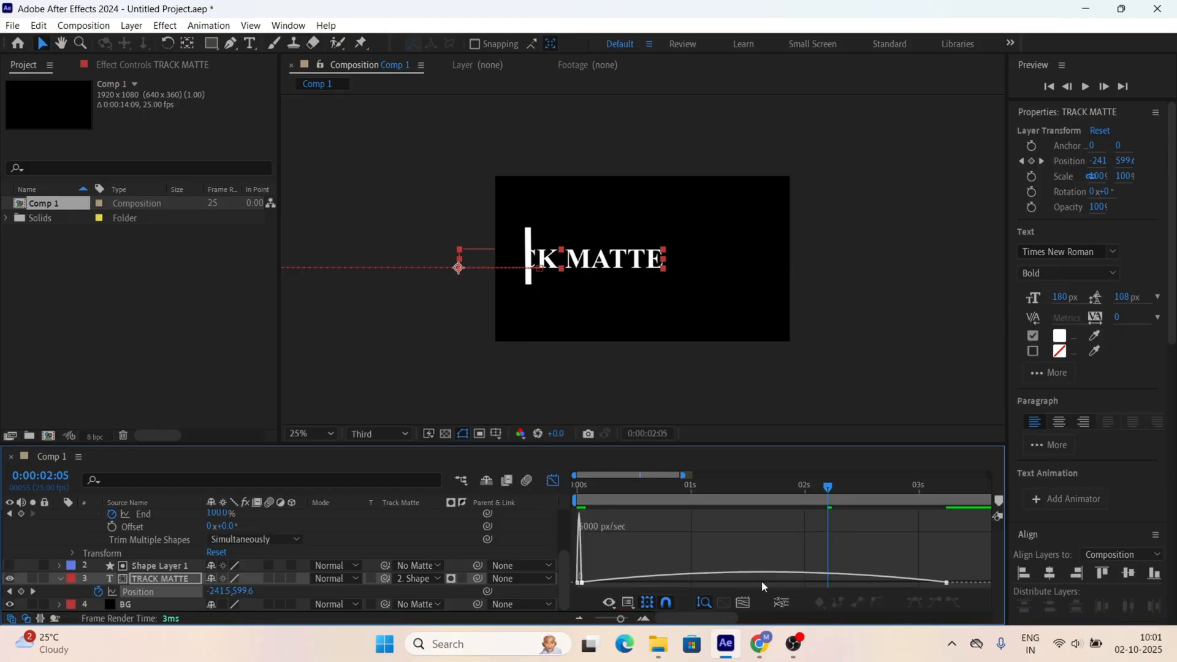
{"action": "left_click", "coordinate": [887, 584]}
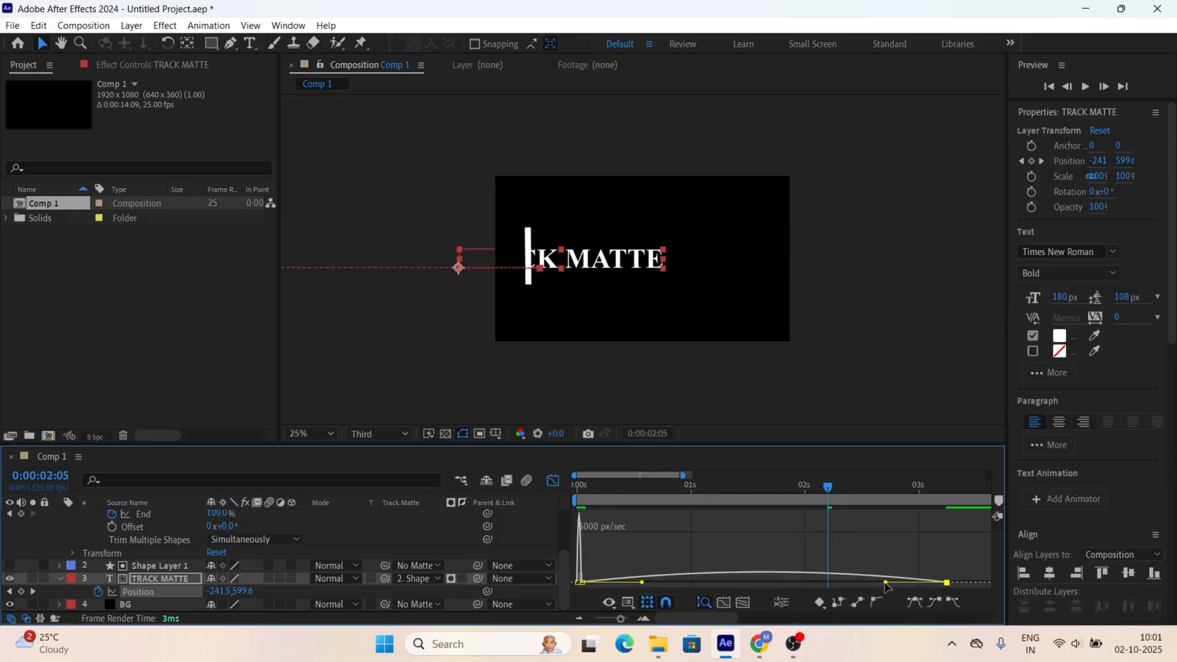
{"action": "left_click_drag", "start_coordinate": [885, 582], "coordinate": [672, 584]}
{"action": "key", "text": "shift+F3"}
{"action": "key", "text": "space"}
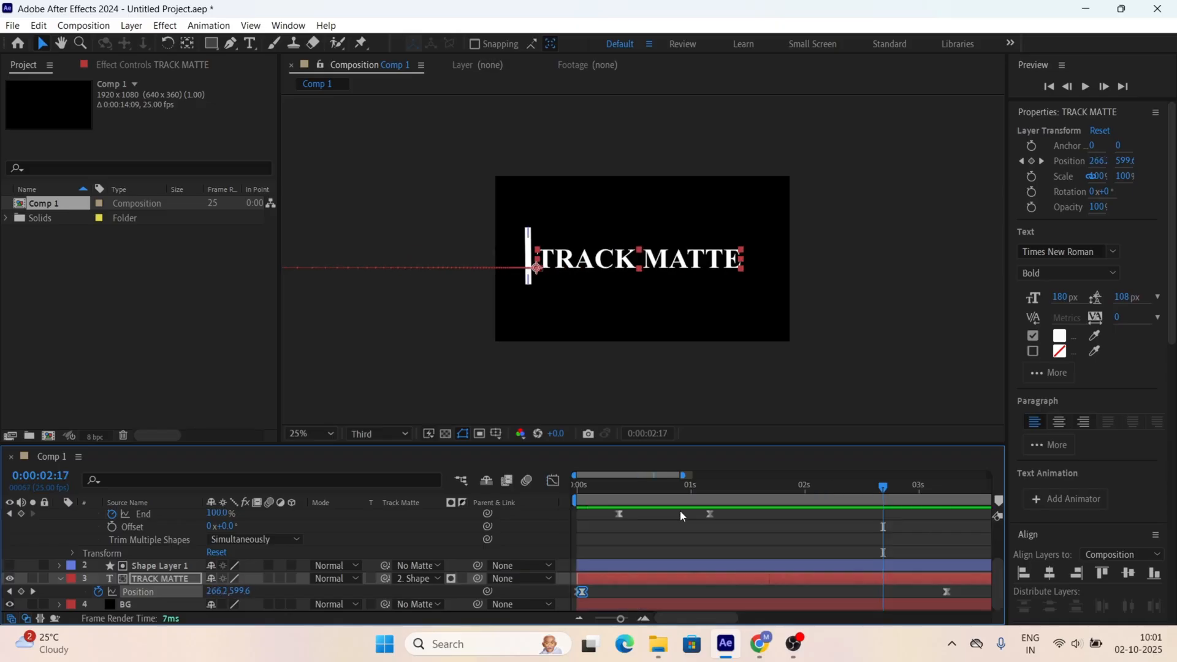